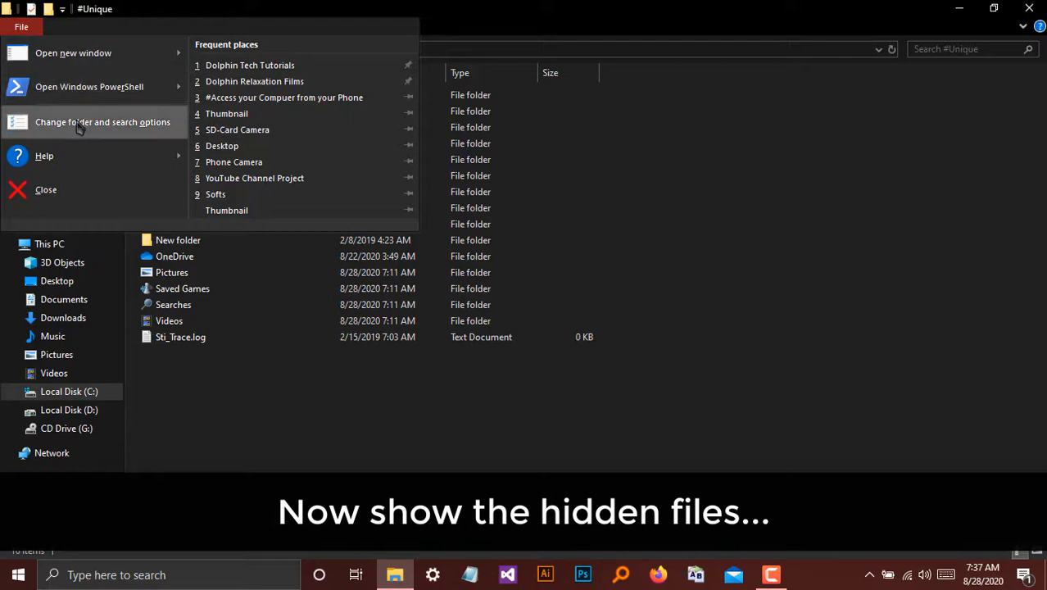
Step: Turn on the display of hidden files, folders and drives in the folder options and apply the change
{"action": "left_click", "coordinate": [70, 125]}
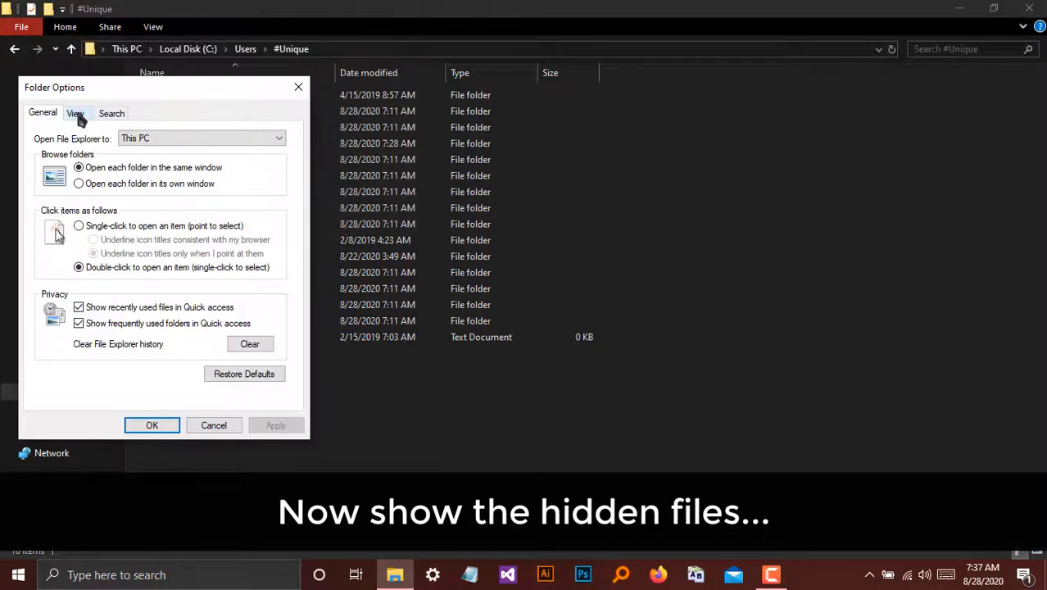
{"action": "left_click", "coordinate": [77, 114]}
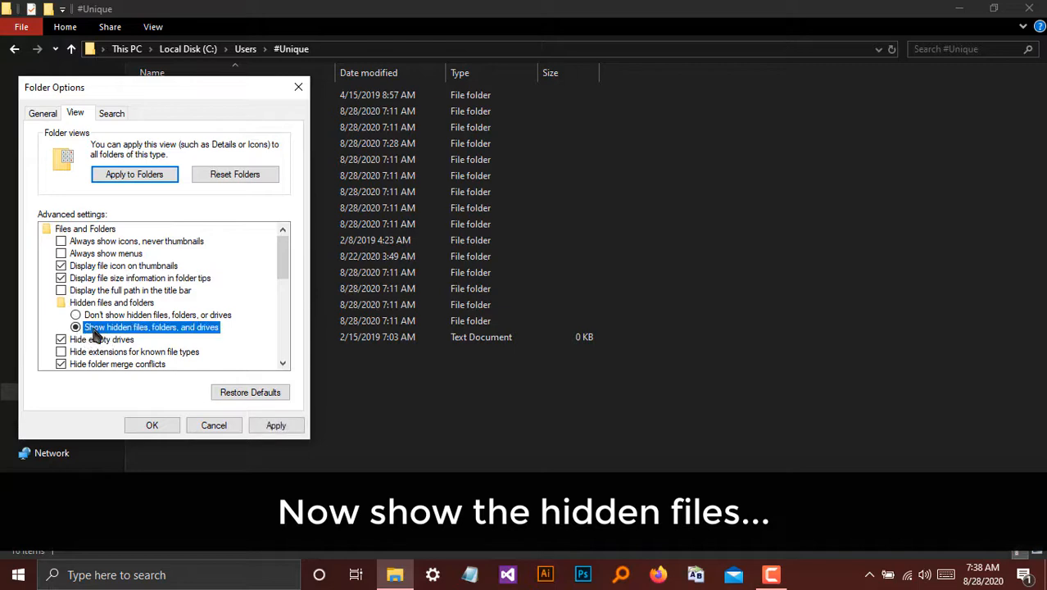
{"action": "left_click", "coordinate": [269, 426]}
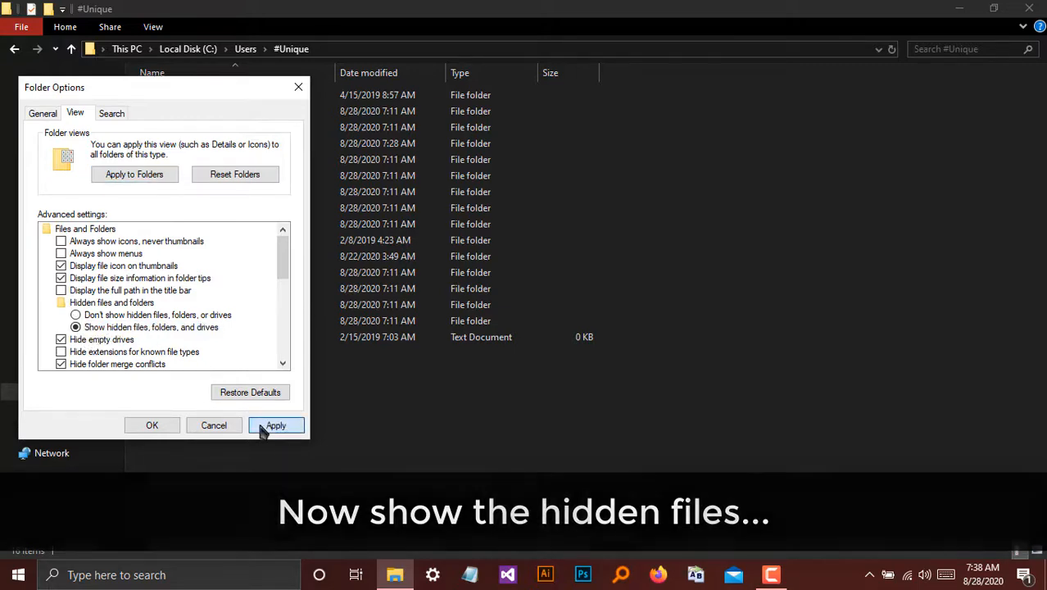
{"action": "left_click", "coordinate": [152, 426]}
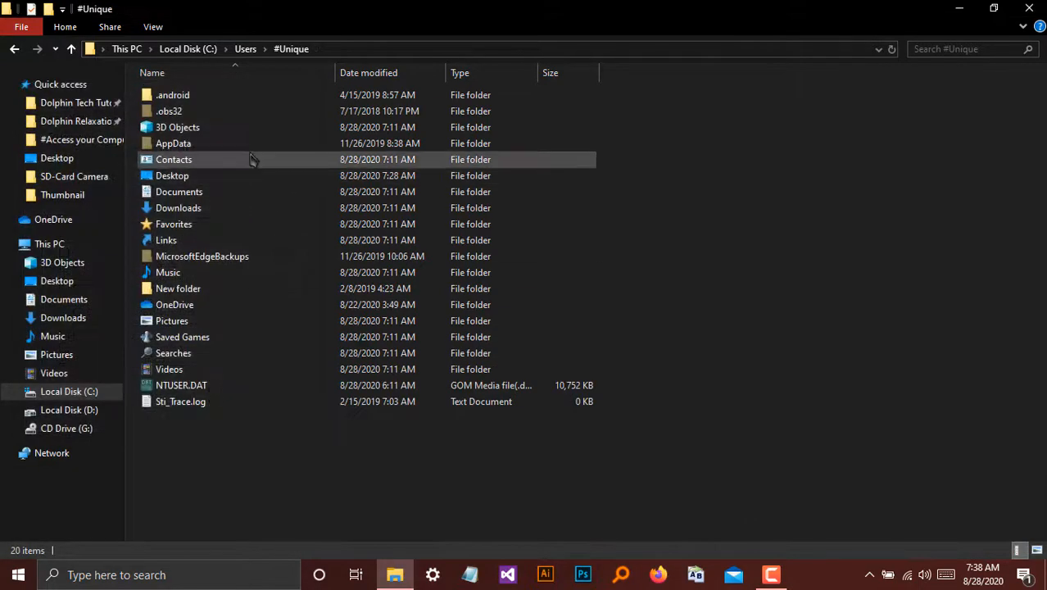
Step: Open the Packages folder inside AppData\Local of the user folder
{"action": "left_click", "coordinate": [174, 146]}
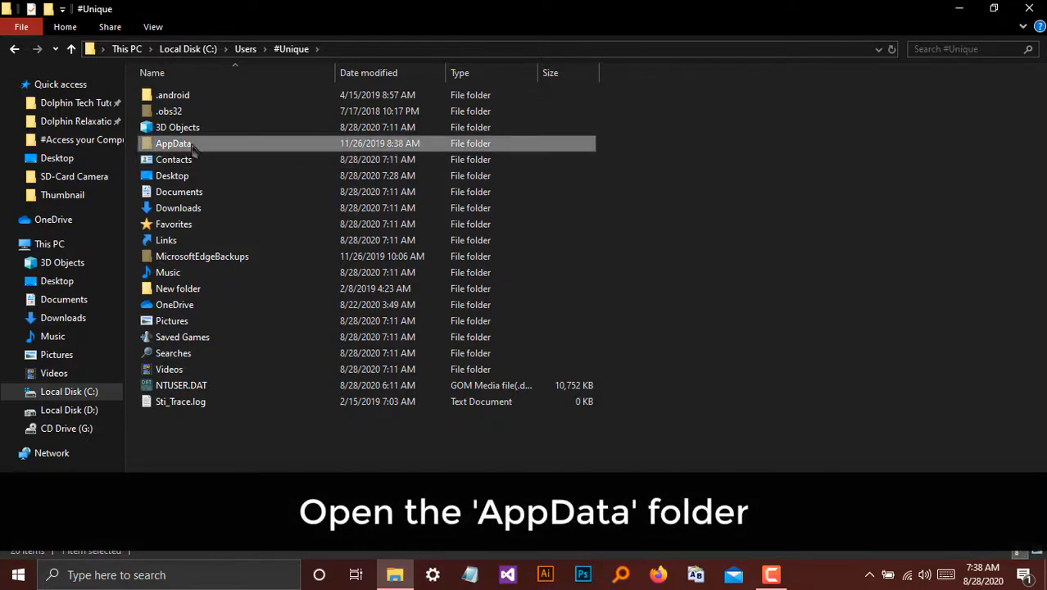
{"action": "double_click", "coordinate": [192, 148]}
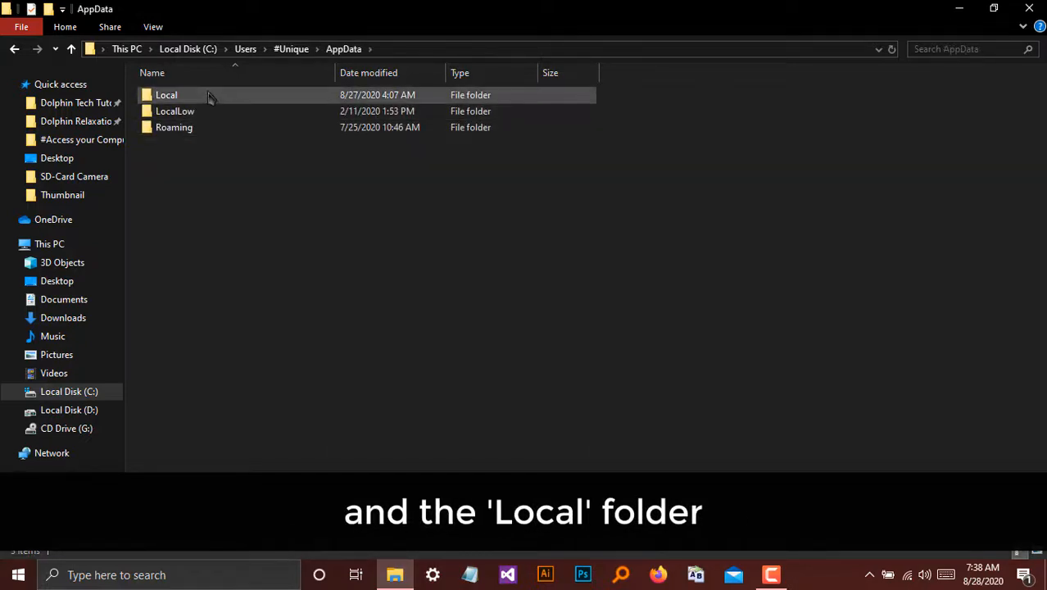
{"action": "left_click", "coordinate": [232, 97]}
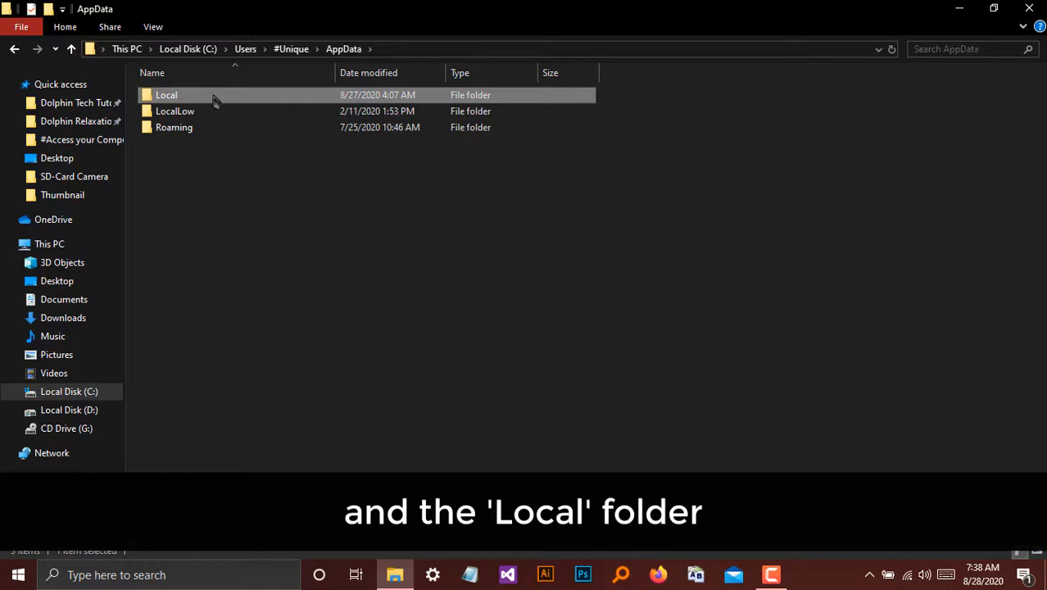
{"action": "double_click", "coordinate": [215, 99]}
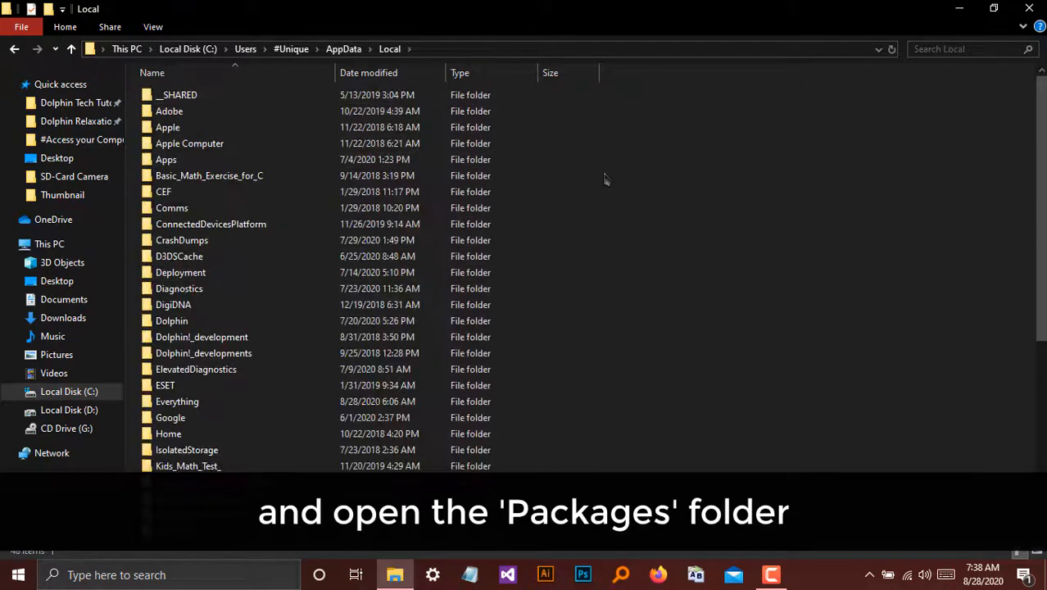
{"action": "scroll", "coordinate": [598, 323], "scroll_direction": "down", "scroll_amount": 6}
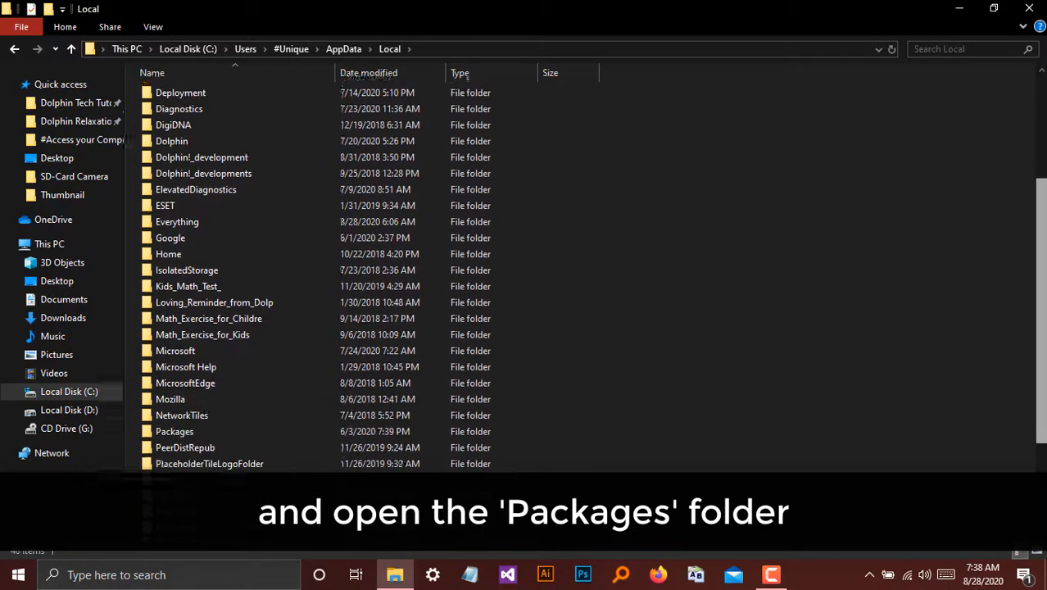
{"action": "left_click", "coordinate": [355, 336]}
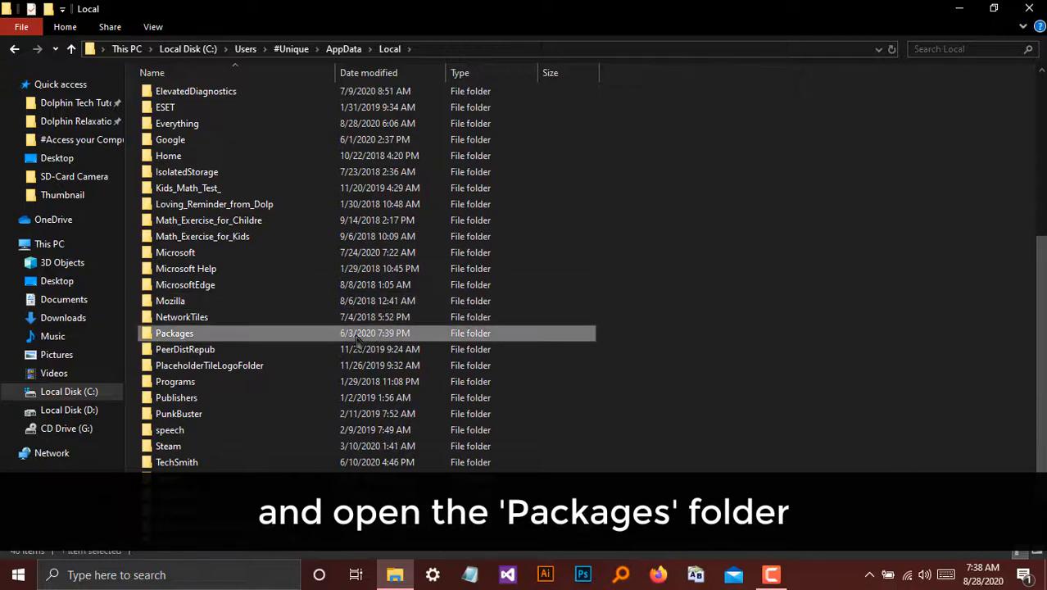
{"action": "double_click", "coordinate": [209, 336]}
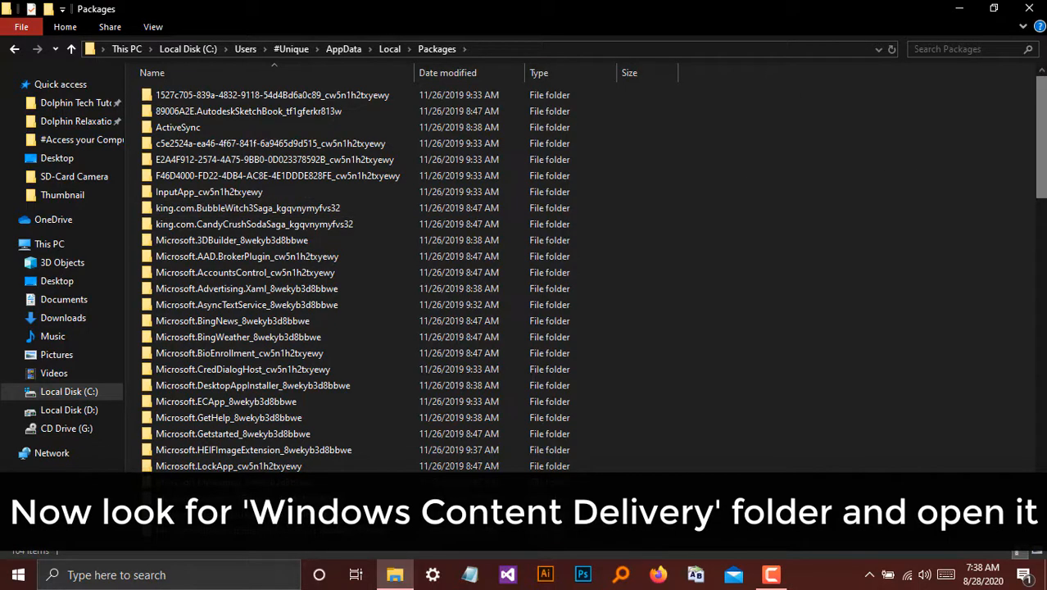
Step: Find and open the Microsoft.Windows.ContentDeliveryManager_cw5n1h2txyewy folder
{"action": "scroll", "coordinate": [955, 146], "scroll_direction": "down", "scroll_amount": 9}
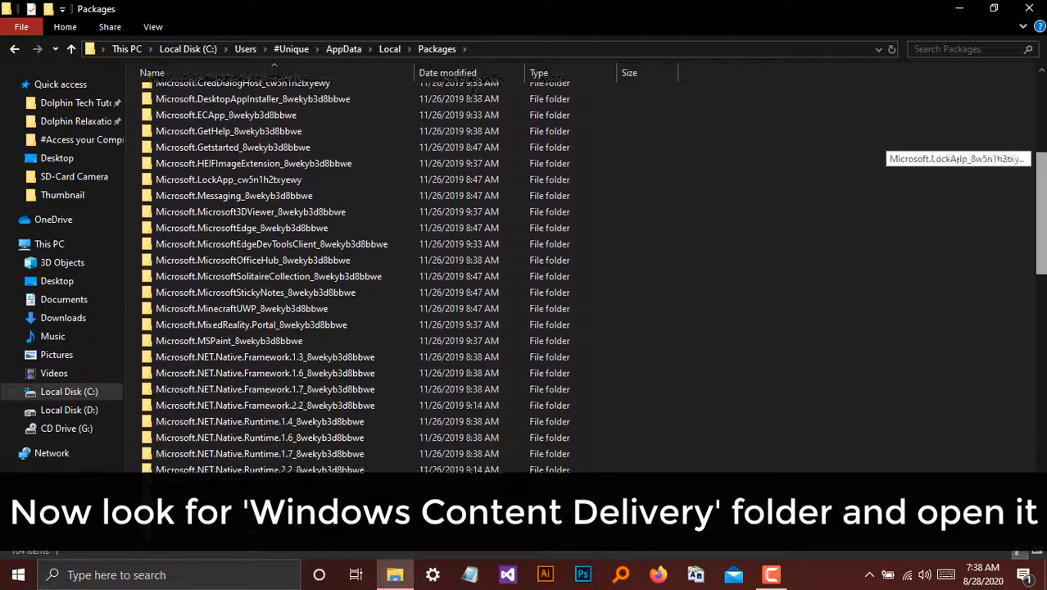
{"action": "scroll", "coordinate": [954, 146], "scroll_direction": "down", "scroll_amount": 5}
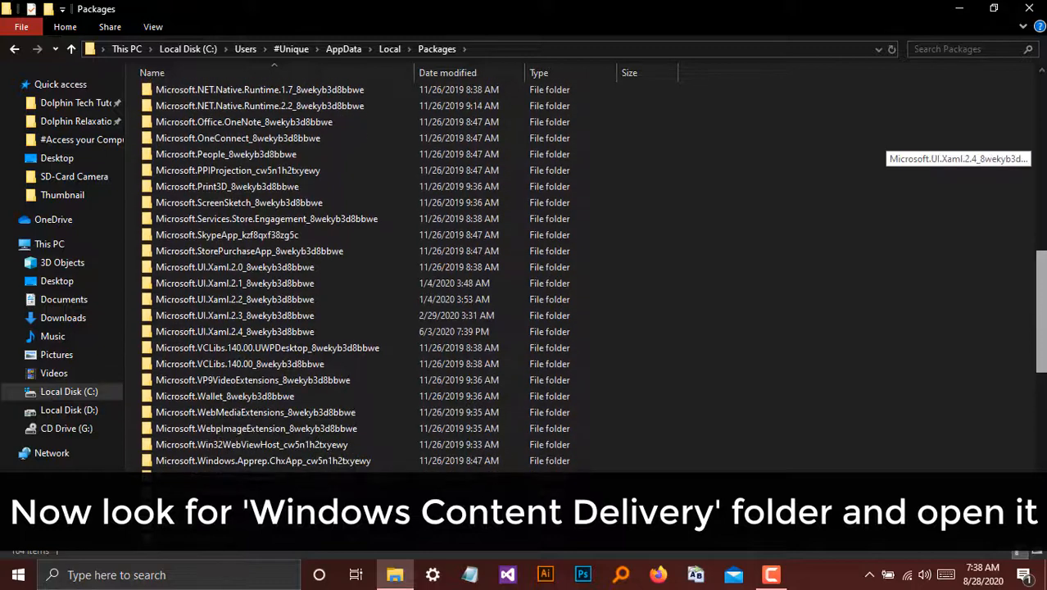
{"action": "scroll", "coordinate": [955, 146], "scroll_direction": "down", "scroll_amount": 4}
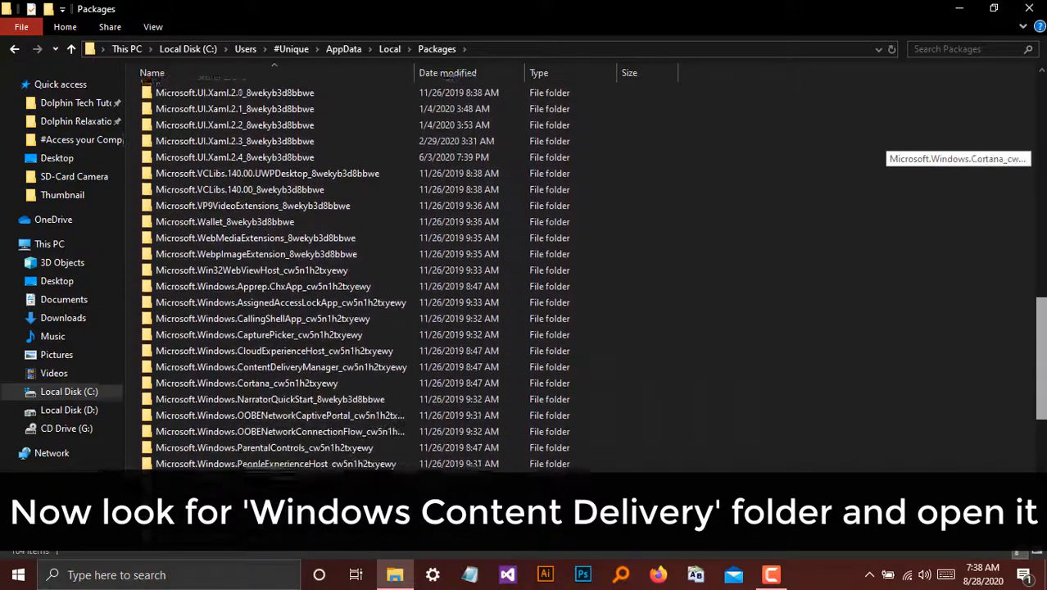
{"action": "left_click", "coordinate": [246, 332]}
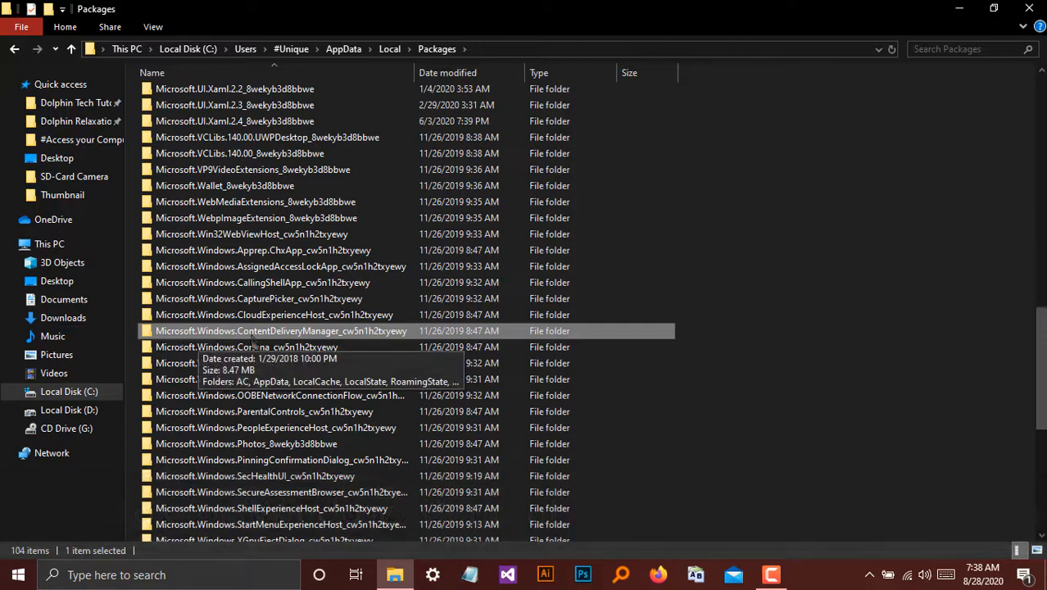
{"action": "double_click", "coordinate": [329, 332]}
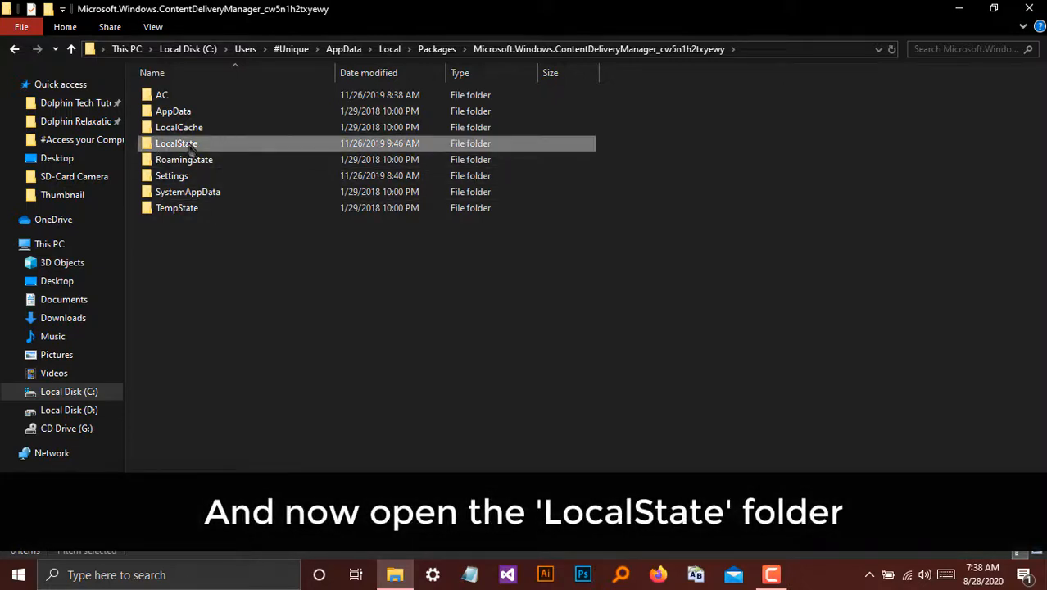
Step: Open the Assets folder inside LocalState
{"action": "double_click", "coordinate": [215, 145]}
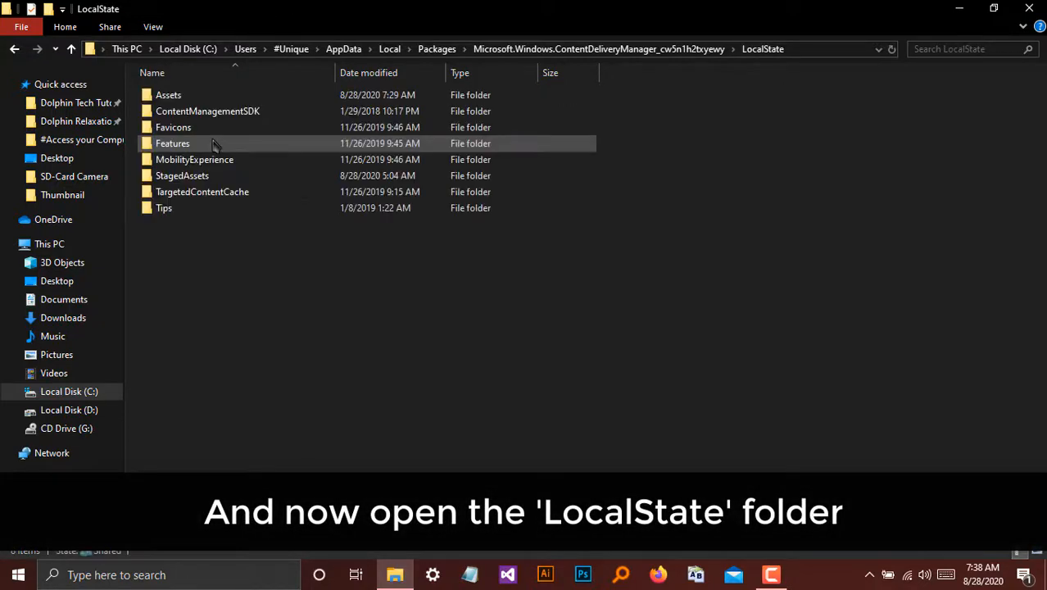
{"action": "left_click", "coordinate": [211, 102]}
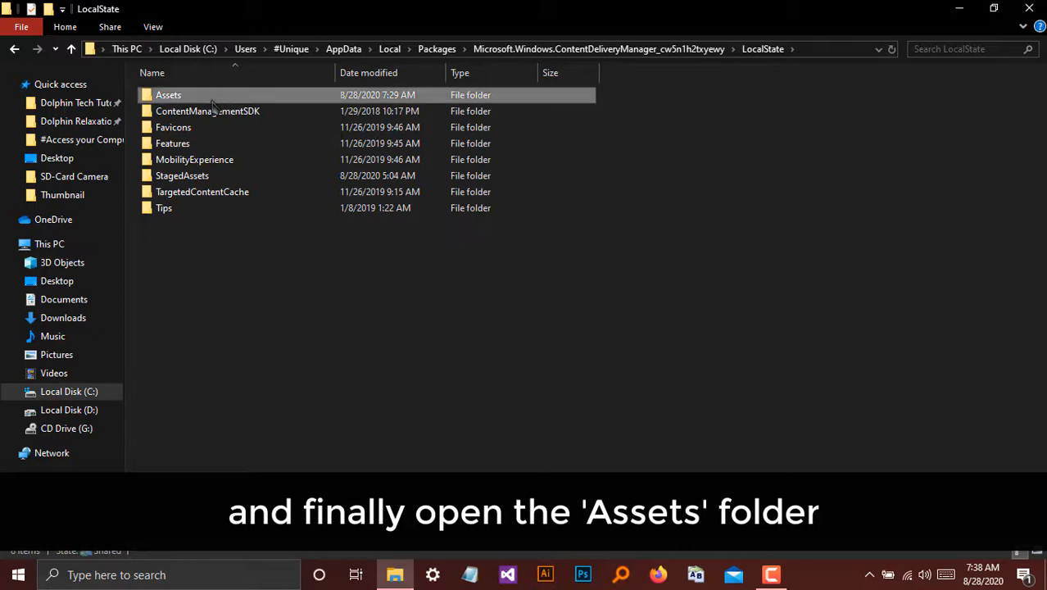
{"action": "double_click", "coordinate": [197, 102]}
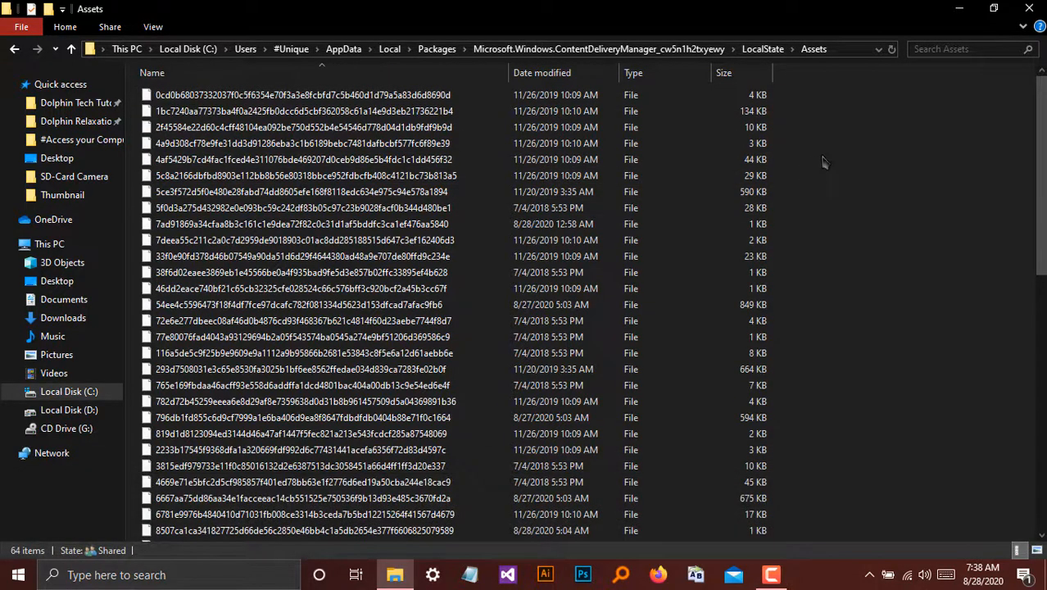
Step: Copy all files in the Assets folder, allowing the security prompt
{"action": "left_click", "coordinate": [491, 111]}
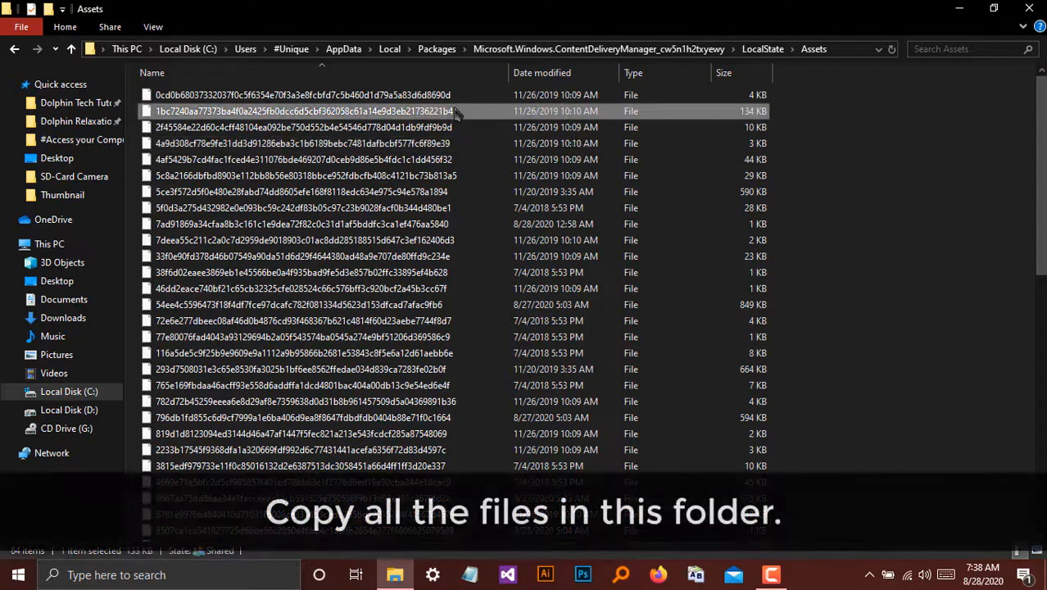
{"action": "key", "text": "ctrl+a"}
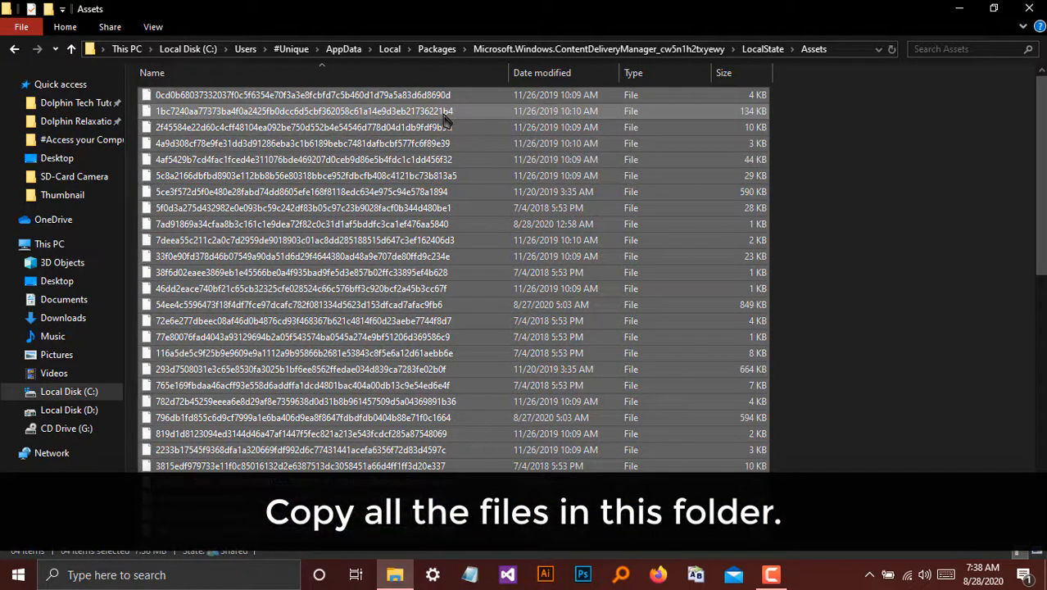
{"action": "right_click", "coordinate": [445, 115]}
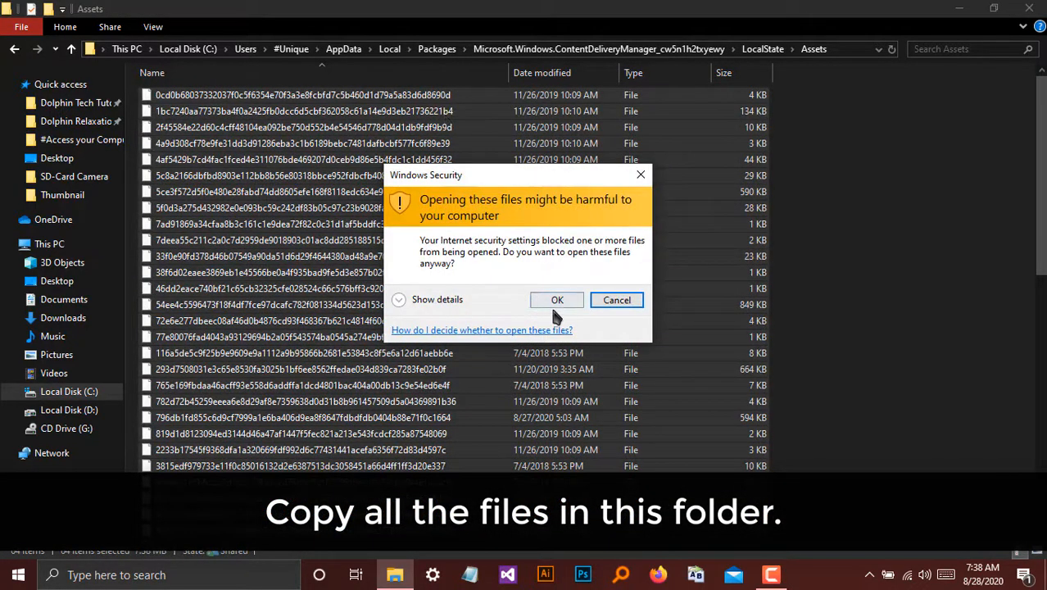
{"action": "left_click", "coordinate": [550, 301]}
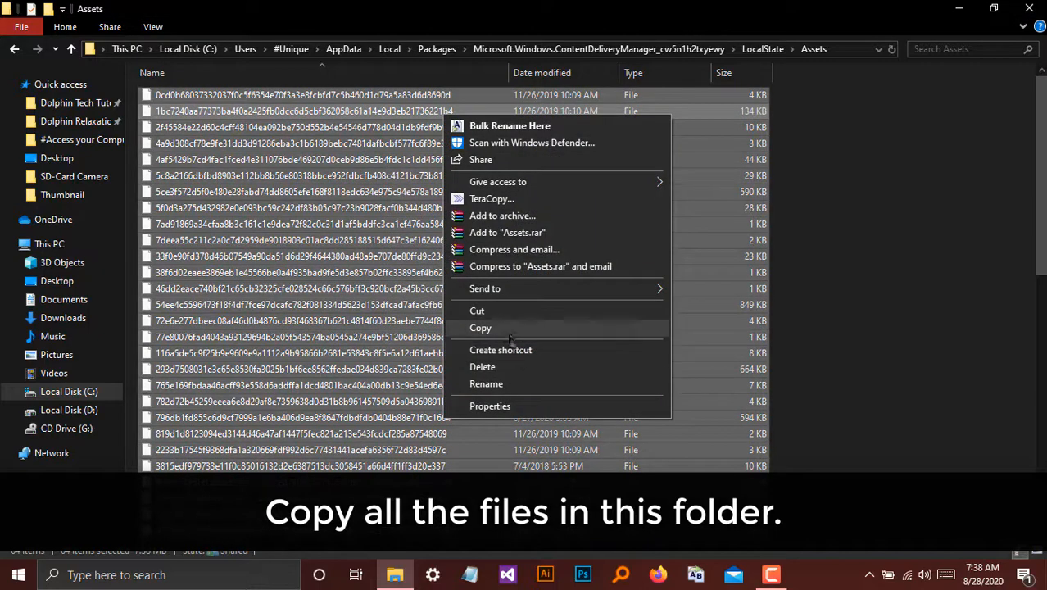
{"action": "left_click", "coordinate": [506, 329]}
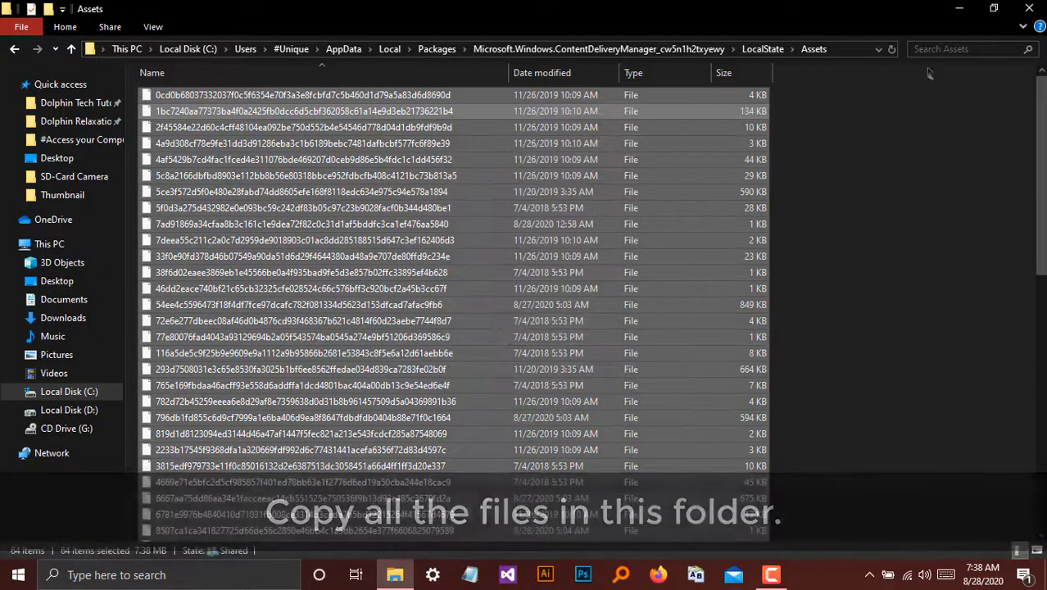
Step: Shrink the Assets window and place a second File Explorer window beside it, showing the Desktop folder
{"action": "left_click", "coordinate": [993, 8]}
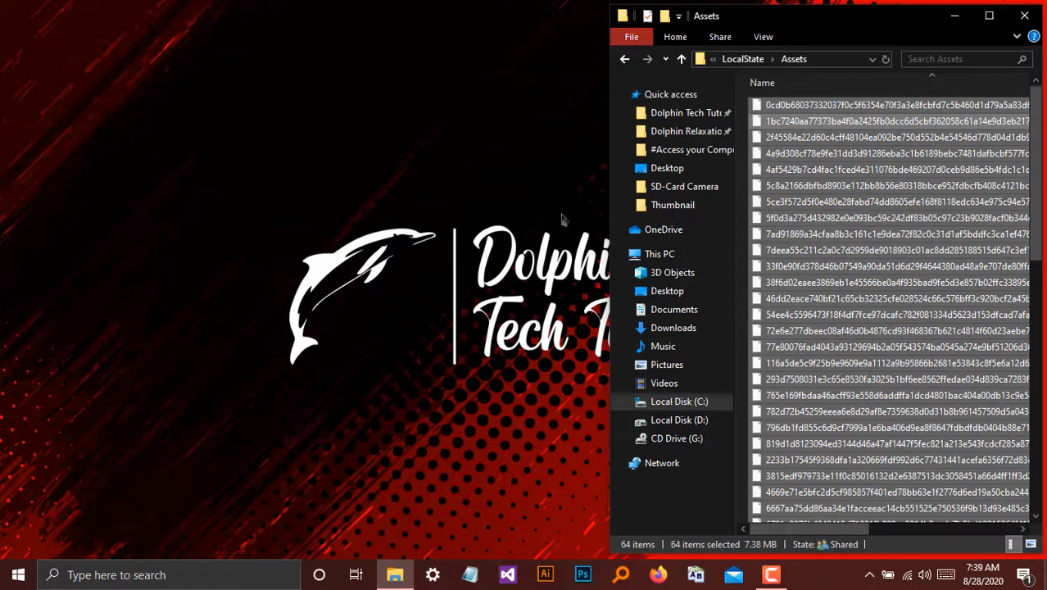
{"action": "key", "text": "super+e"}
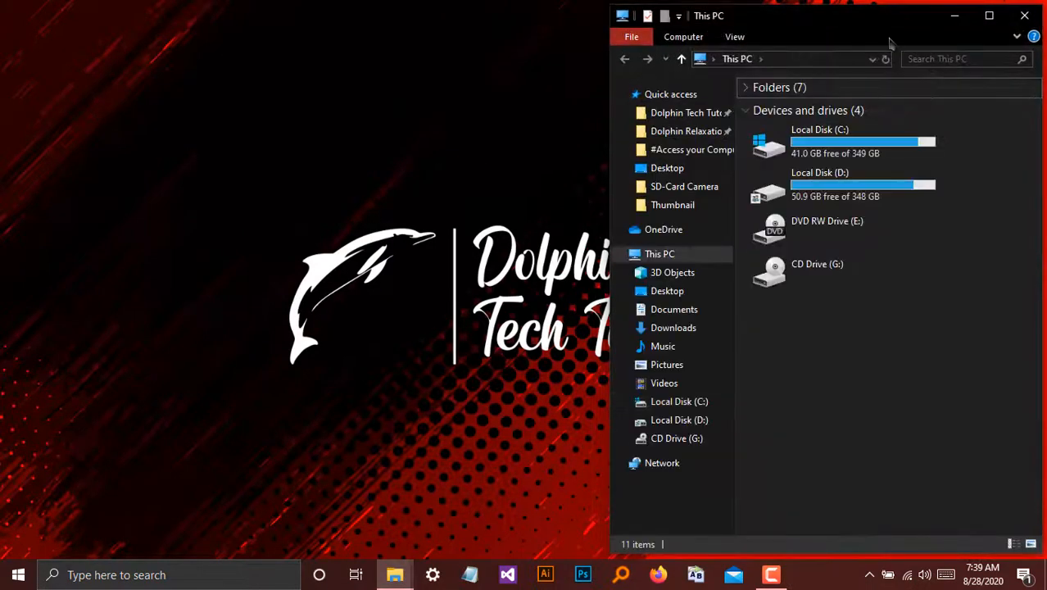
{"action": "left_click_drag", "start_coordinate": [919, 29], "coordinate": [314, 31]}
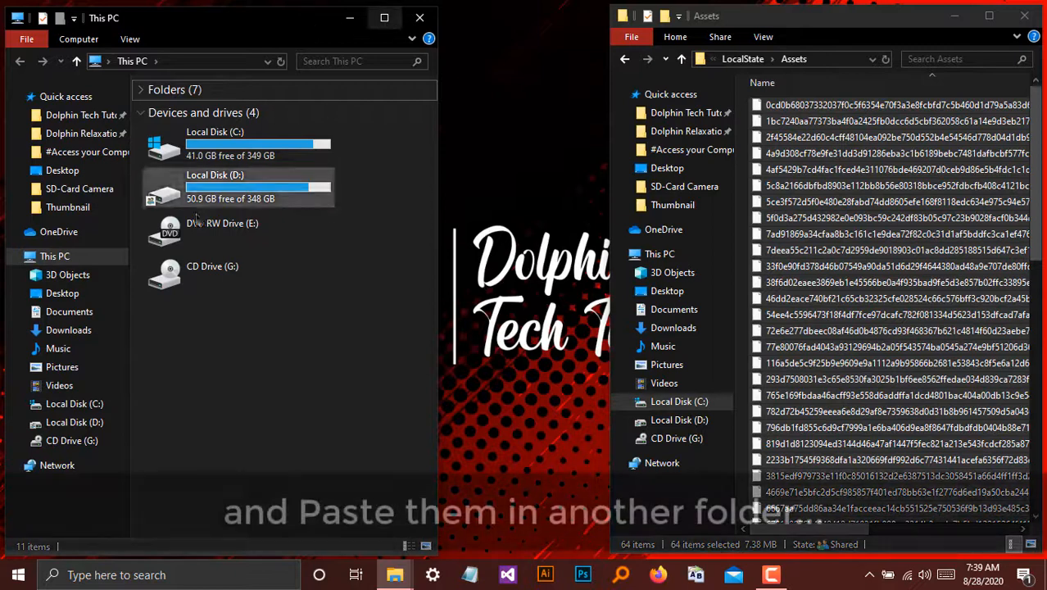
{"action": "left_click", "coordinate": [122, 295]}
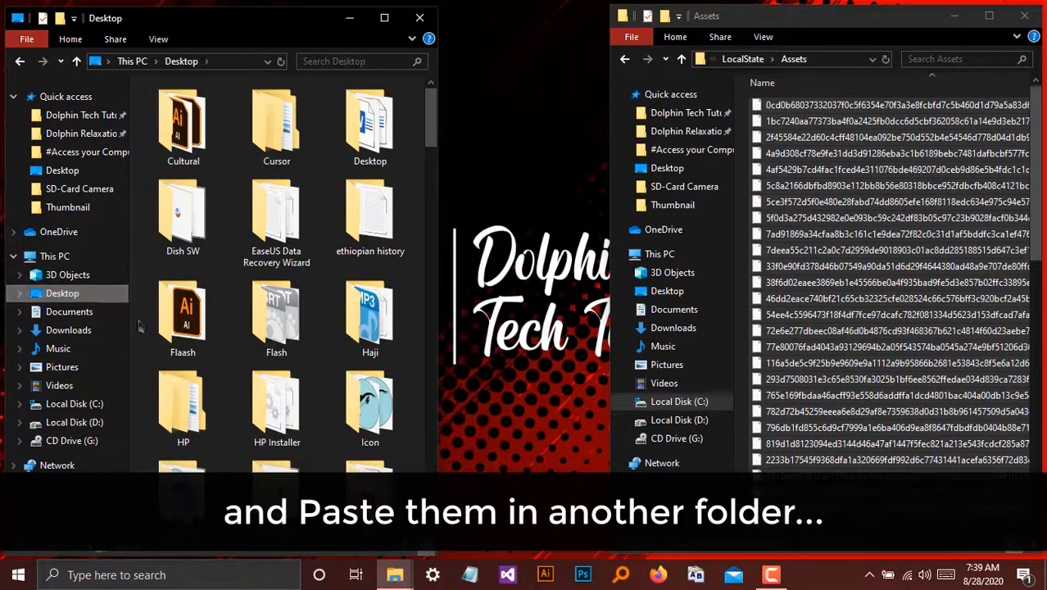
Step: Create a new folder named Spotlight Images on the Desktop
{"action": "right_click", "coordinate": [139, 324]}
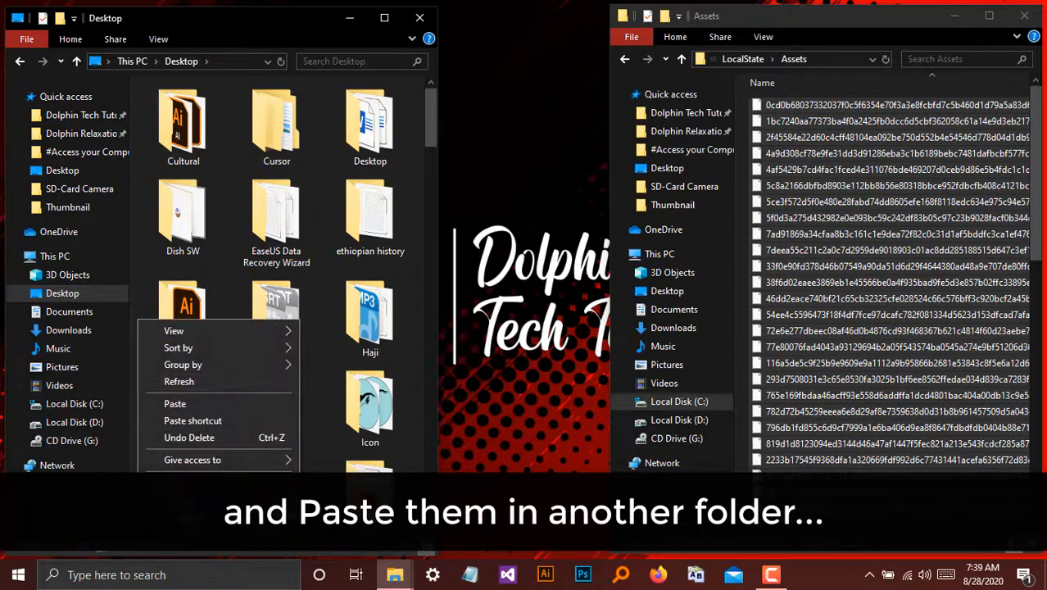
{"action": "mouse_move", "coordinate": [188, 478]}
{"action": "left_click", "coordinate": [333, 256]}
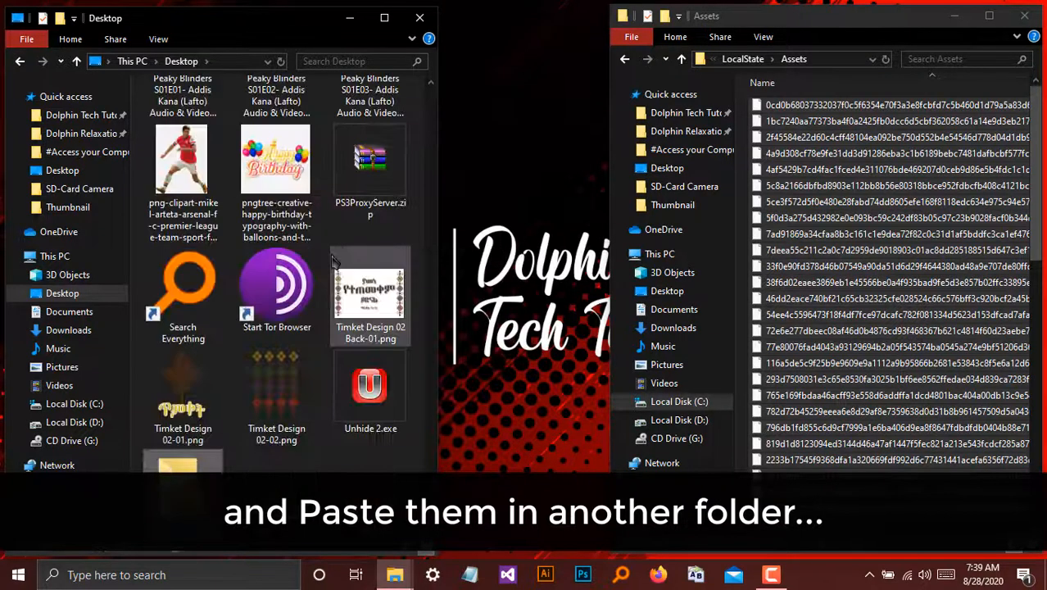
{"action": "type", "text": "Spotlight Imges"}
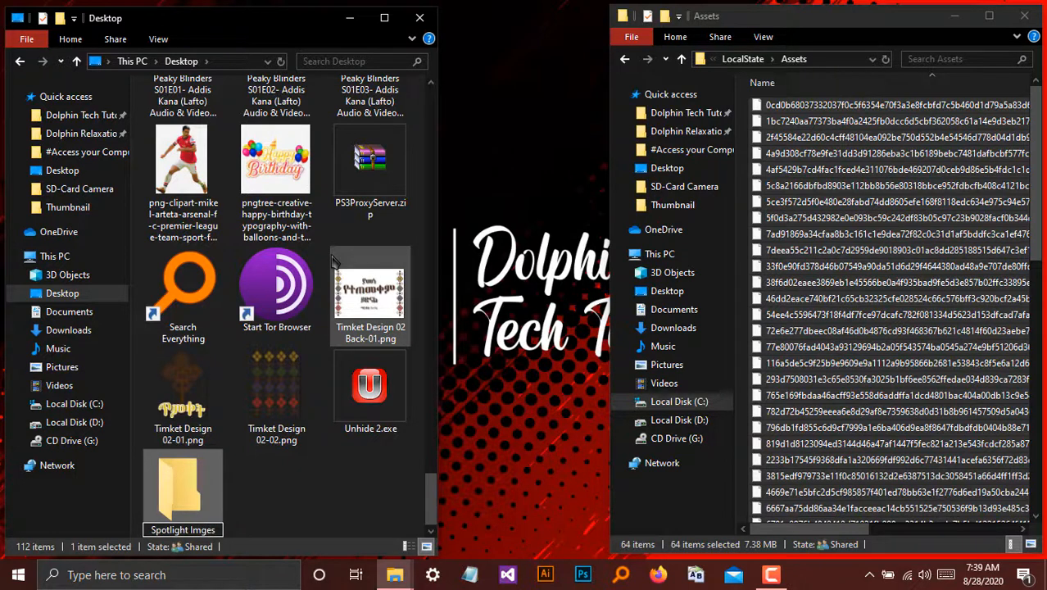
{"action": "key", "text": "Return"}
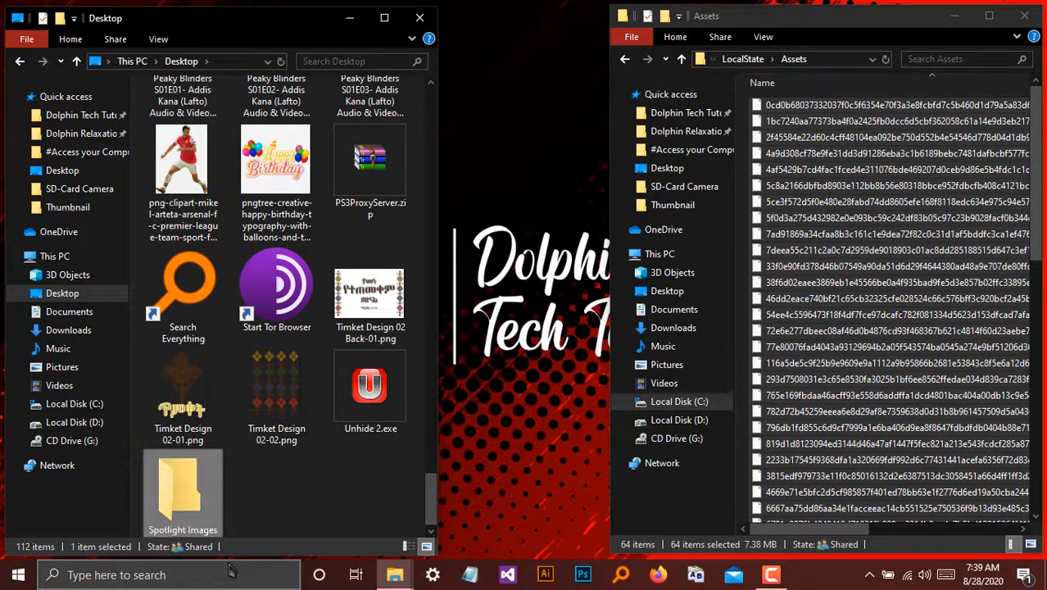
Step: Paste the copied files into the Spotlight Images folder, close the Assets window and maximize the remaining one
{"action": "key", "text": "Return"}
{"action": "right_click", "coordinate": [212, 313]}
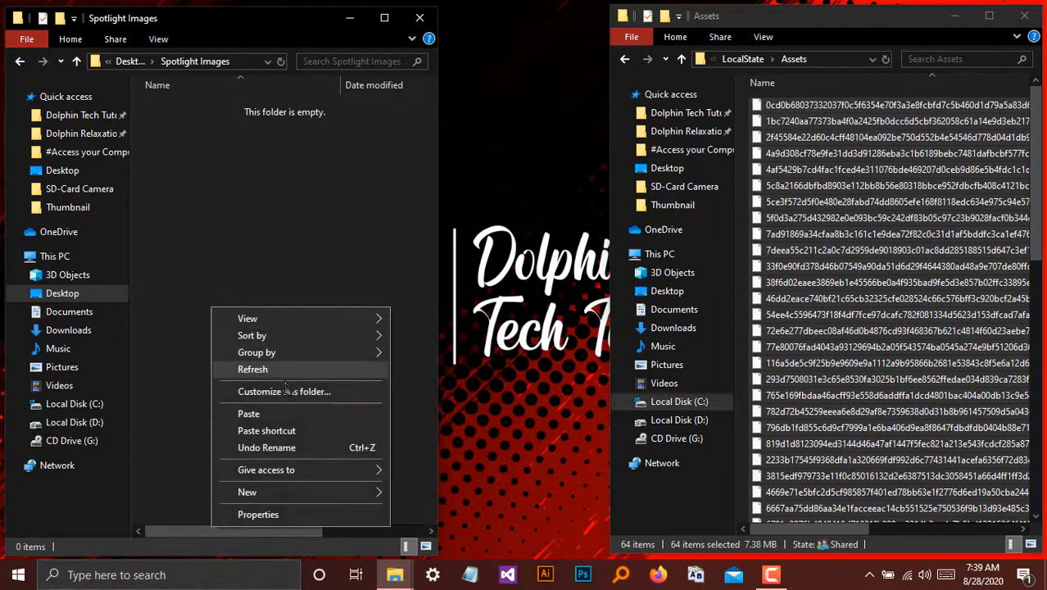
{"action": "left_click", "coordinate": [265, 414]}
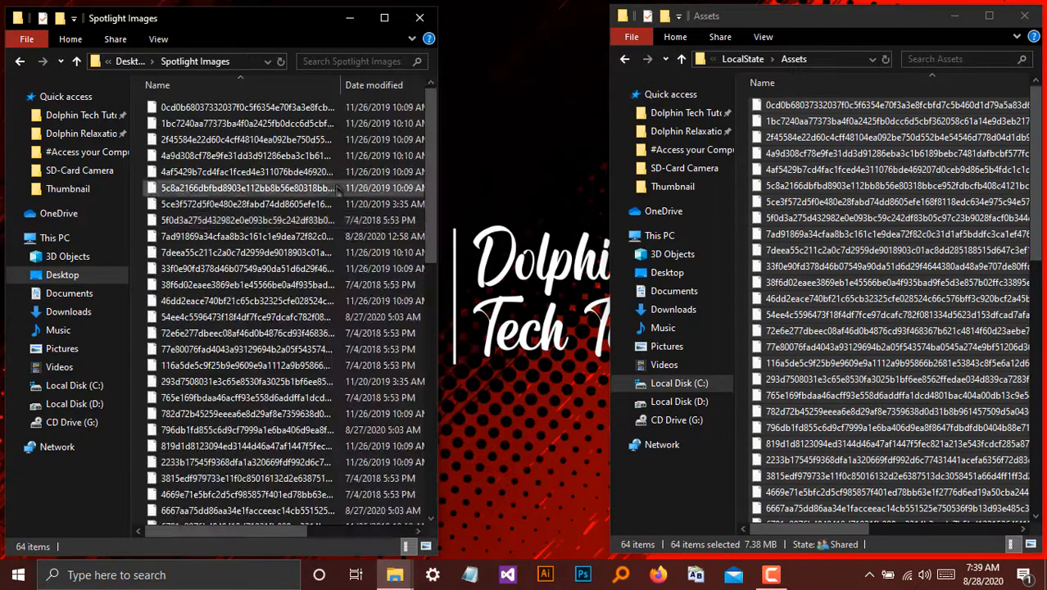
{"action": "left_click", "coordinate": [1024, 17]}
{"action": "left_click", "coordinate": [384, 17]}
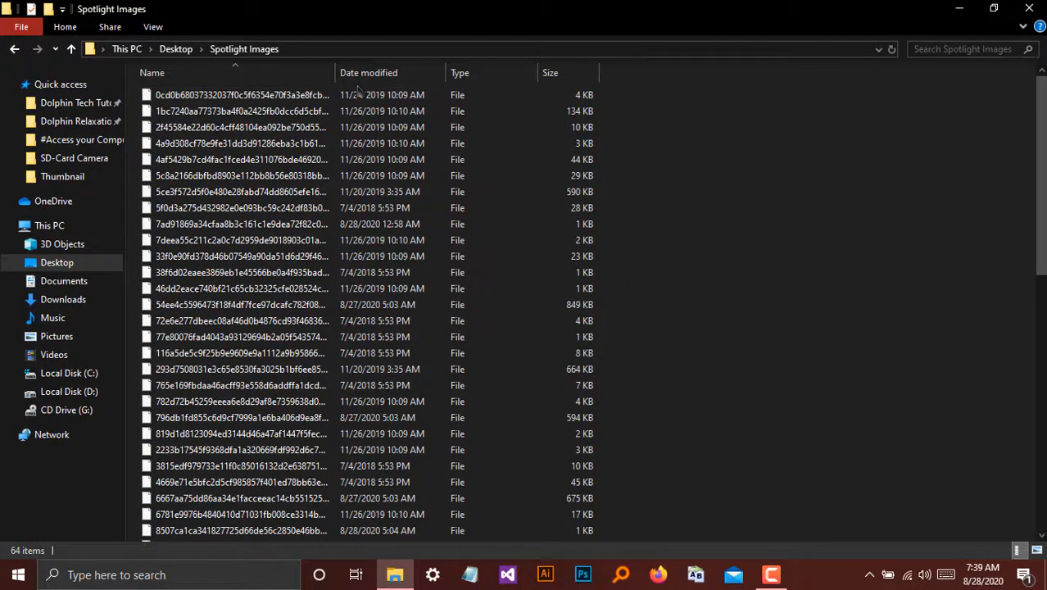
Step: Widen the Name column and append the .jpg extension to the name of the first file in the folder
{"action": "left_click_drag", "start_coordinate": [335, 73], "coordinate": [548, 73]}
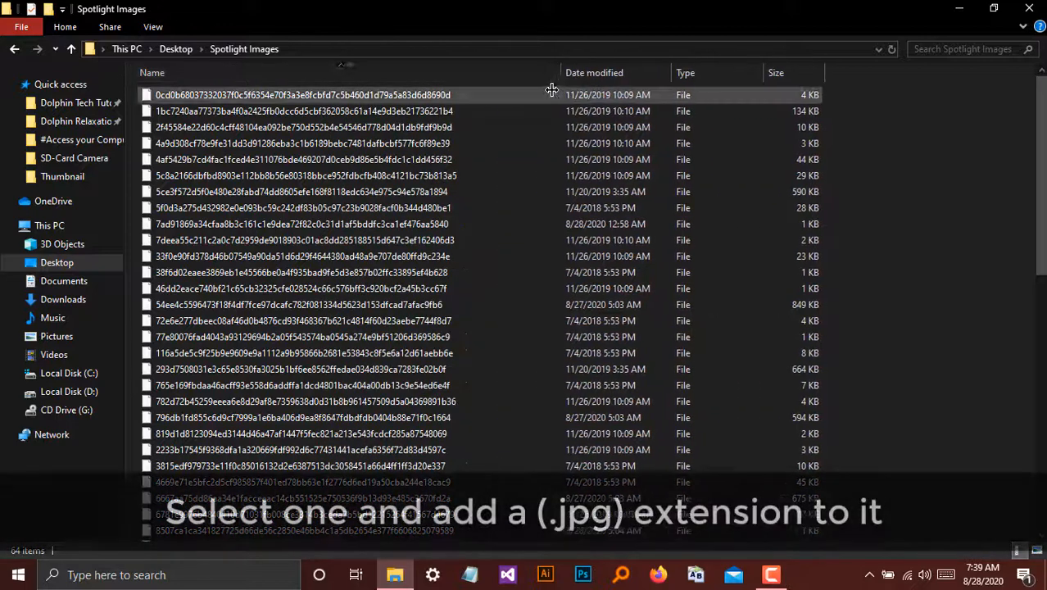
{"action": "left_click", "coordinate": [436, 97]}
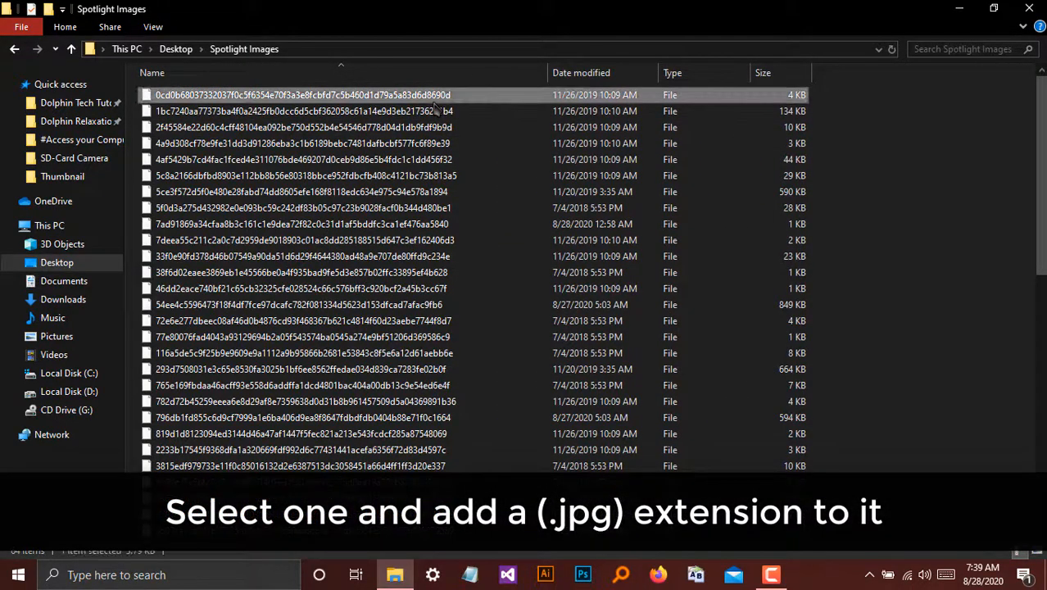
{"action": "right_click", "coordinate": [433, 99]}
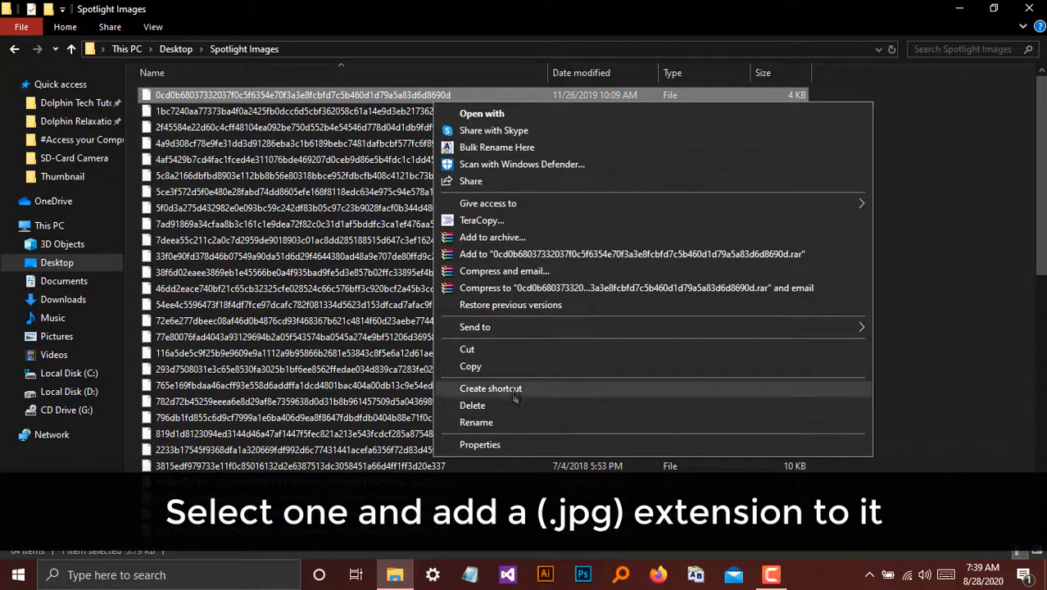
{"action": "left_click", "coordinate": [476, 422]}
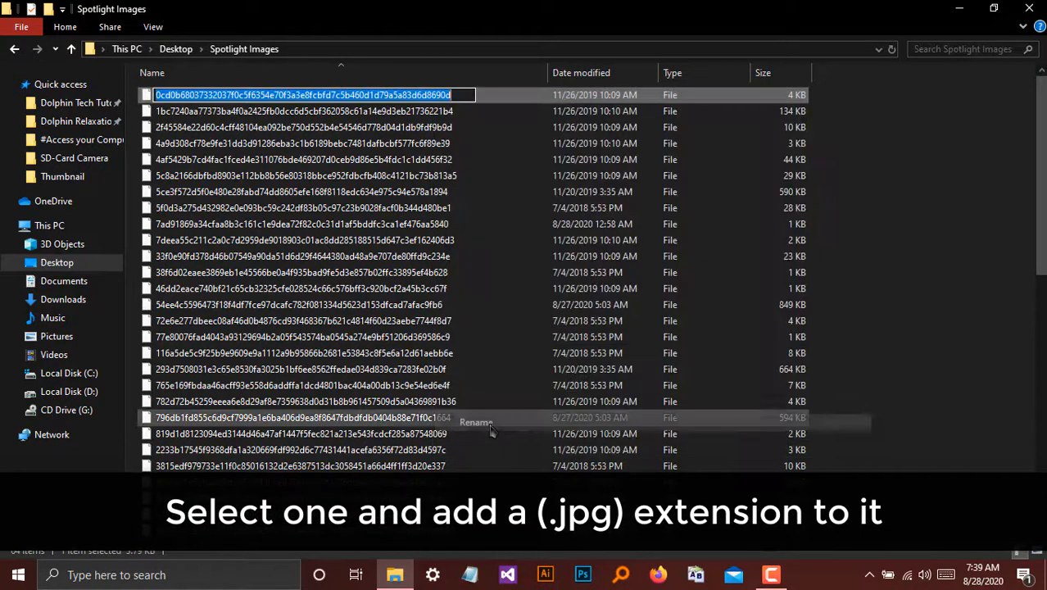
{"action": "left_click", "coordinate": [465, 96]}
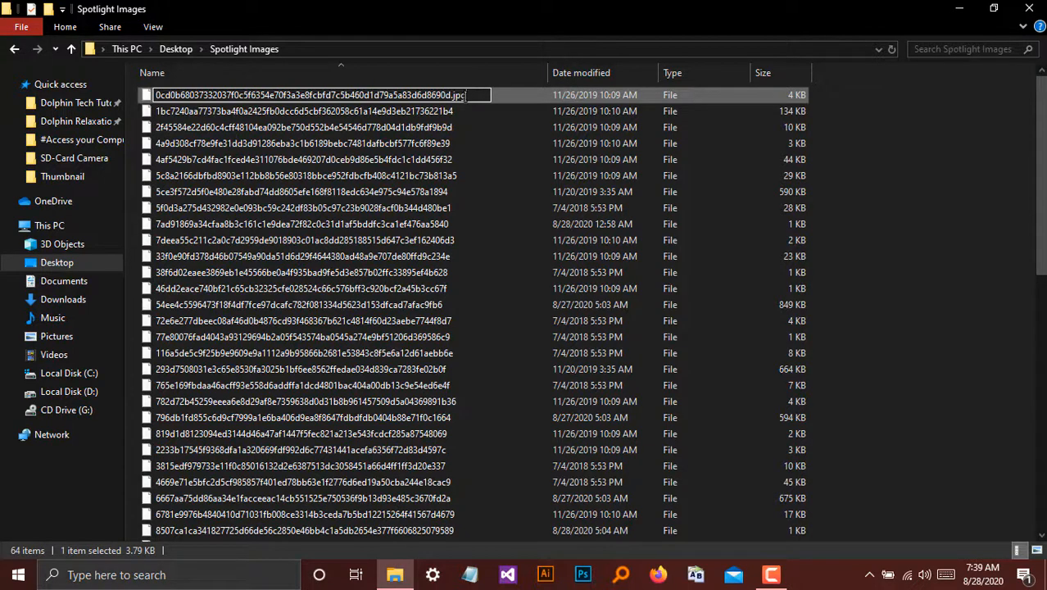
{"action": "type", "text": ".jpg"}
{"action": "key", "text": "Return"}
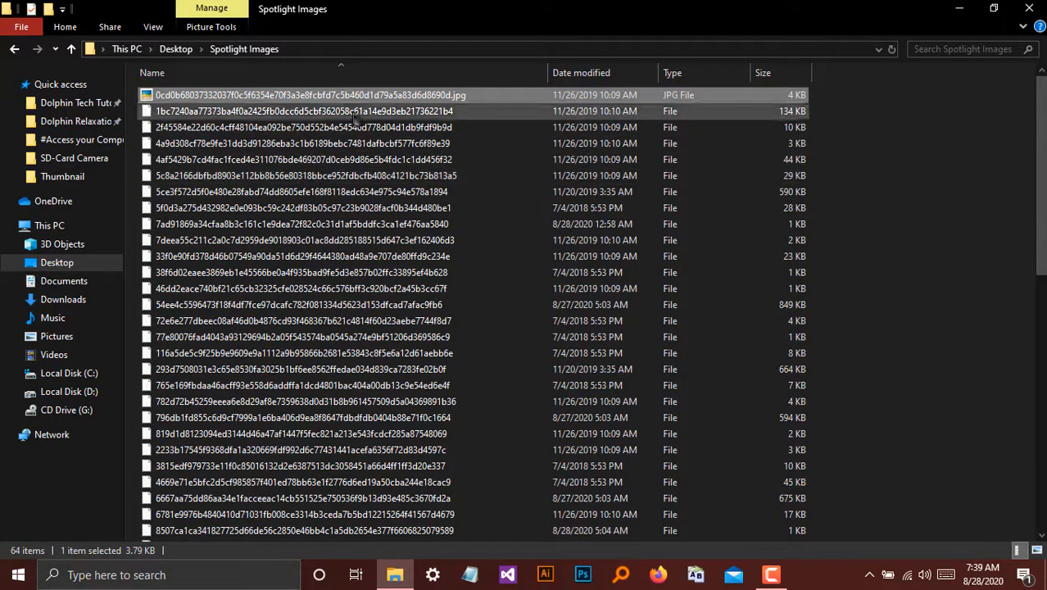
Step: Display the files in the Spotlight Images folder as large icons
{"action": "right_click", "coordinate": [893, 120]}
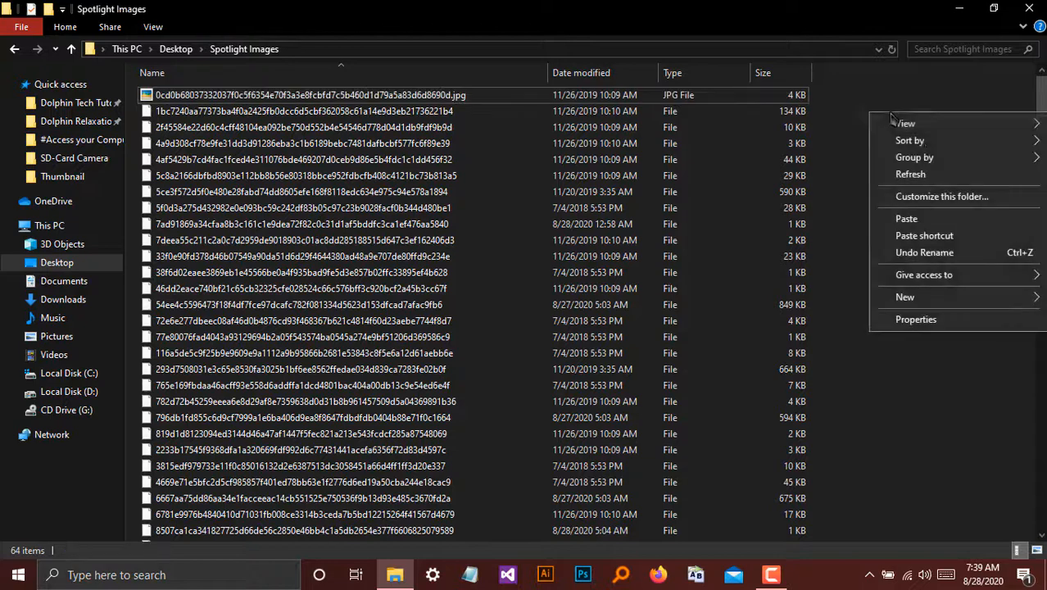
{"action": "mouse_move", "coordinate": [905, 129]}
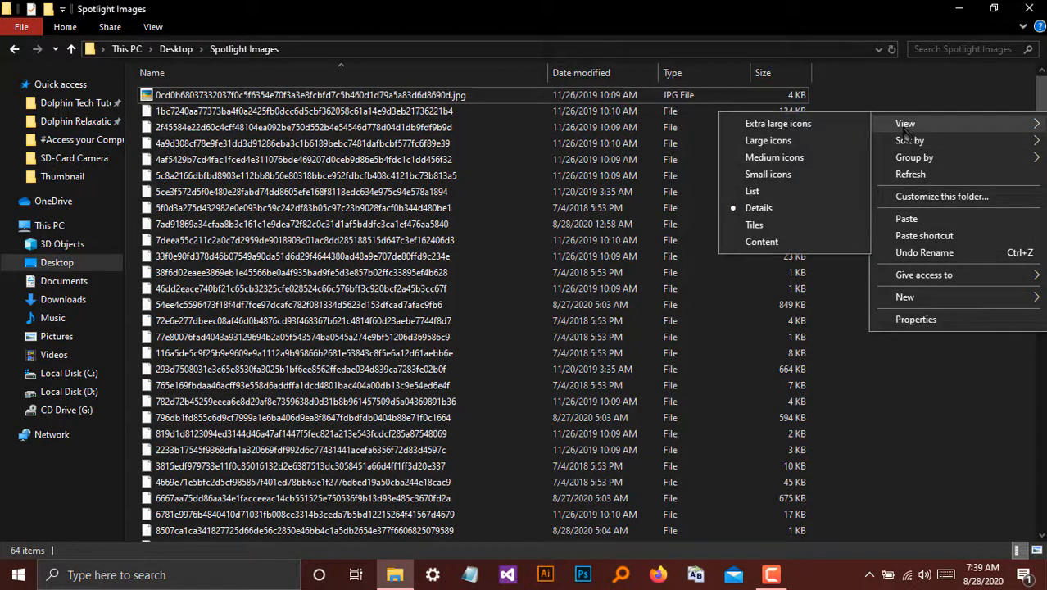
{"action": "left_click", "coordinate": [803, 143]}
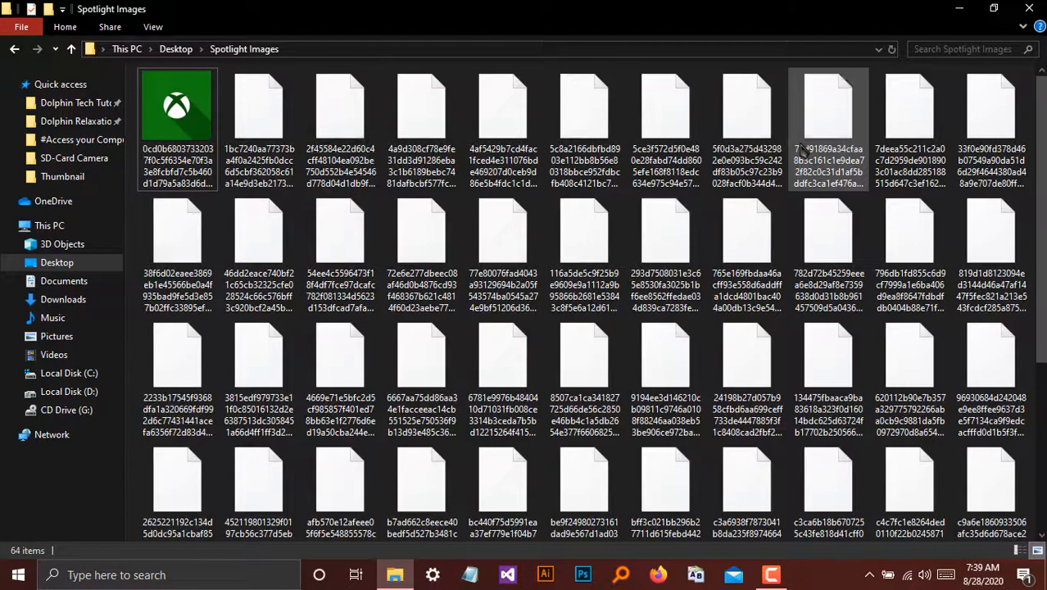
{"action": "left_click", "coordinate": [190, 125]}
{"action": "left_click", "coordinate": [133, 159]}
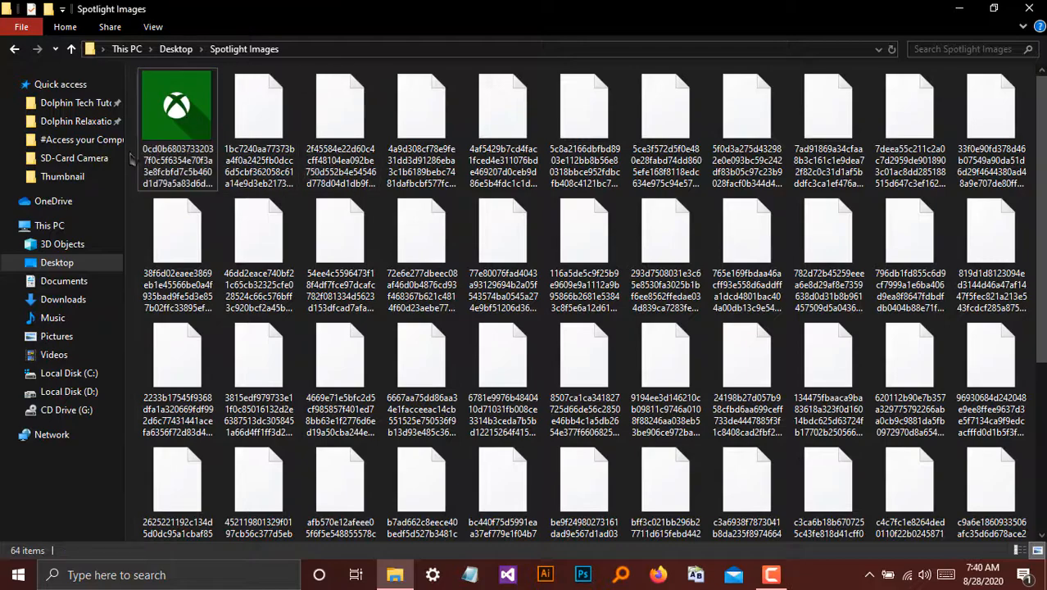
Step: Launch Command Prompt (cmd) from the Spotlight Images folder path and reposition its window over the files
{"action": "scroll", "coordinate": [766, 208], "scroll_direction": "down", "scroll_amount": 3}
{"action": "scroll", "coordinate": [735, 129], "scroll_direction": "down", "scroll_amount": 2}
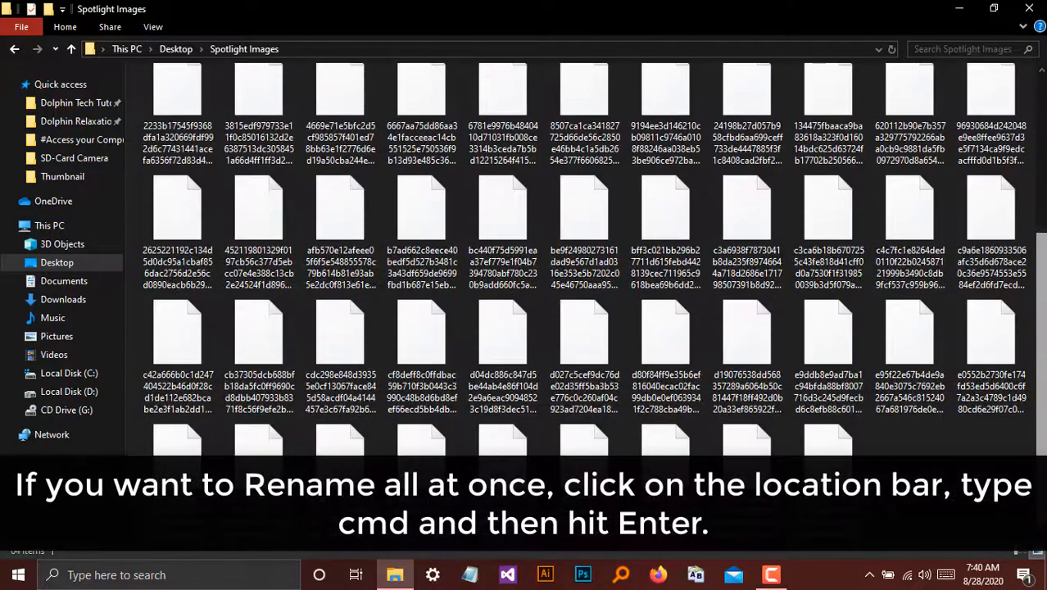
{"action": "scroll", "coordinate": [735, 128], "scroll_direction": "up", "scroll_amount": 4}
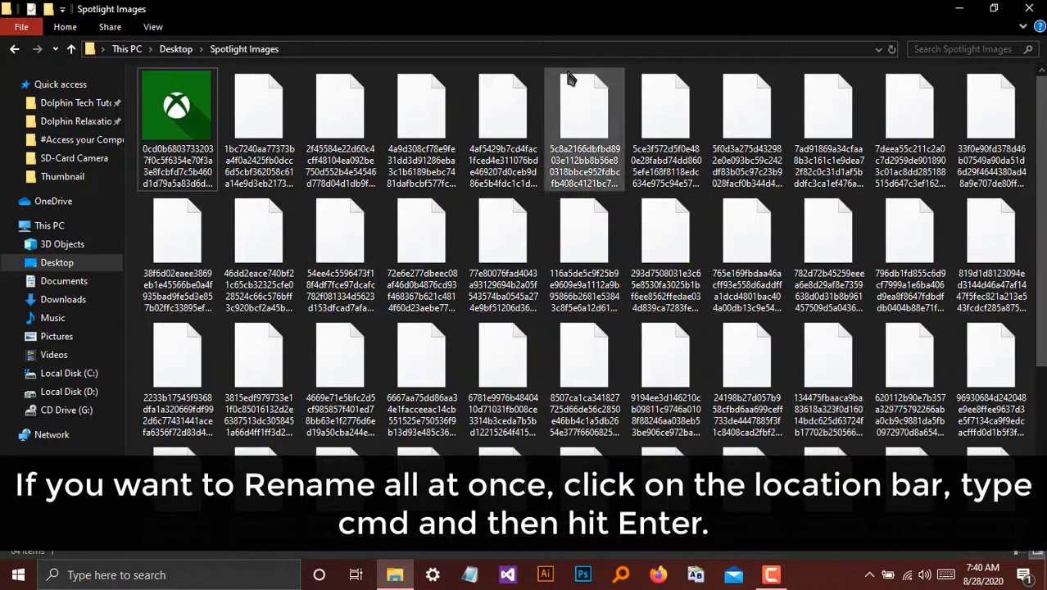
{"action": "left_click", "coordinate": [547, 51]}
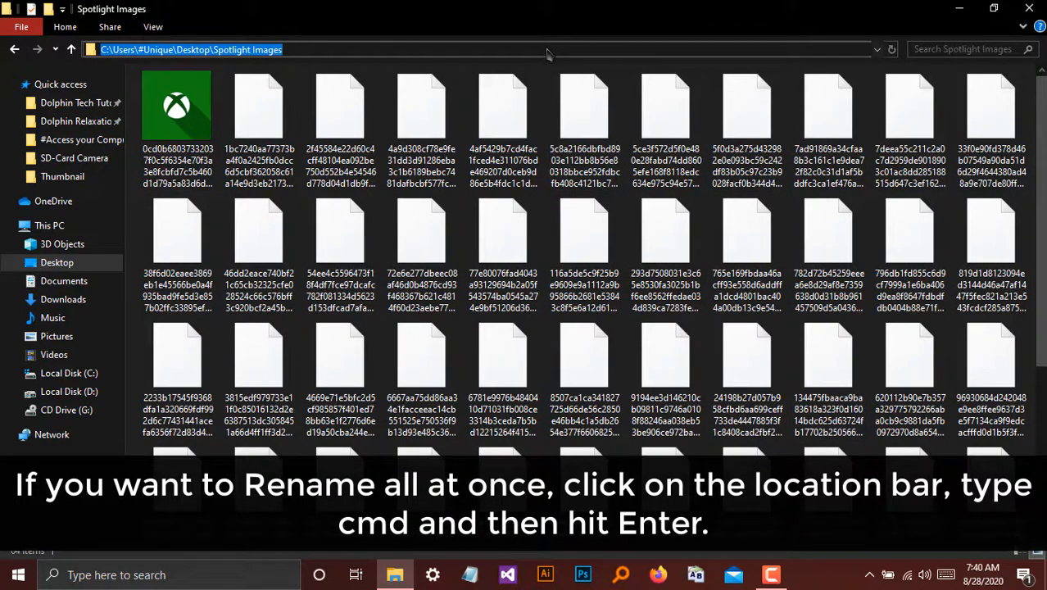
{"action": "type", "text": "cmd"}
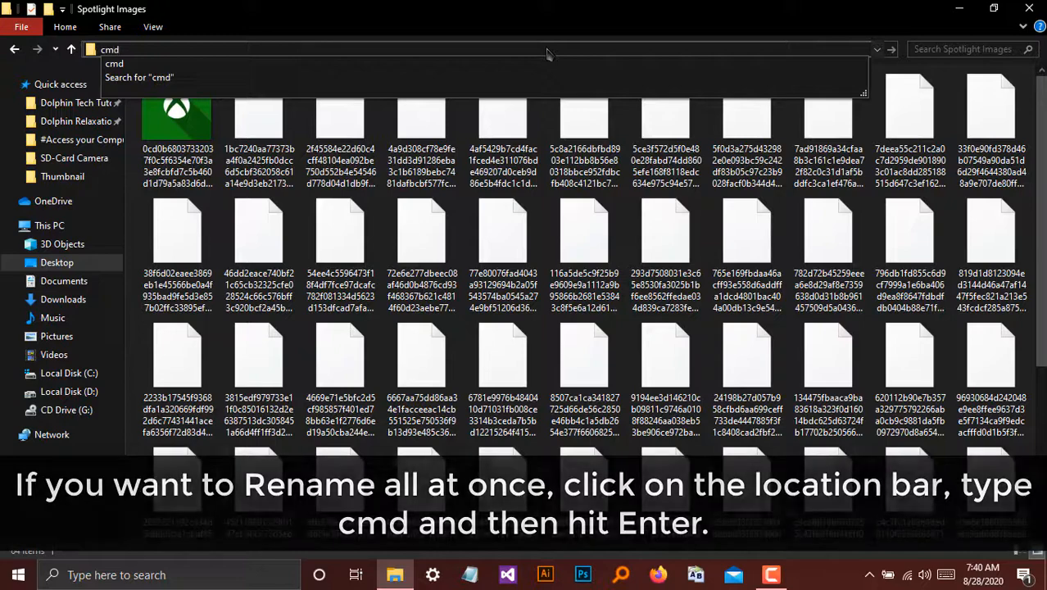
{"action": "key", "text": "Return"}
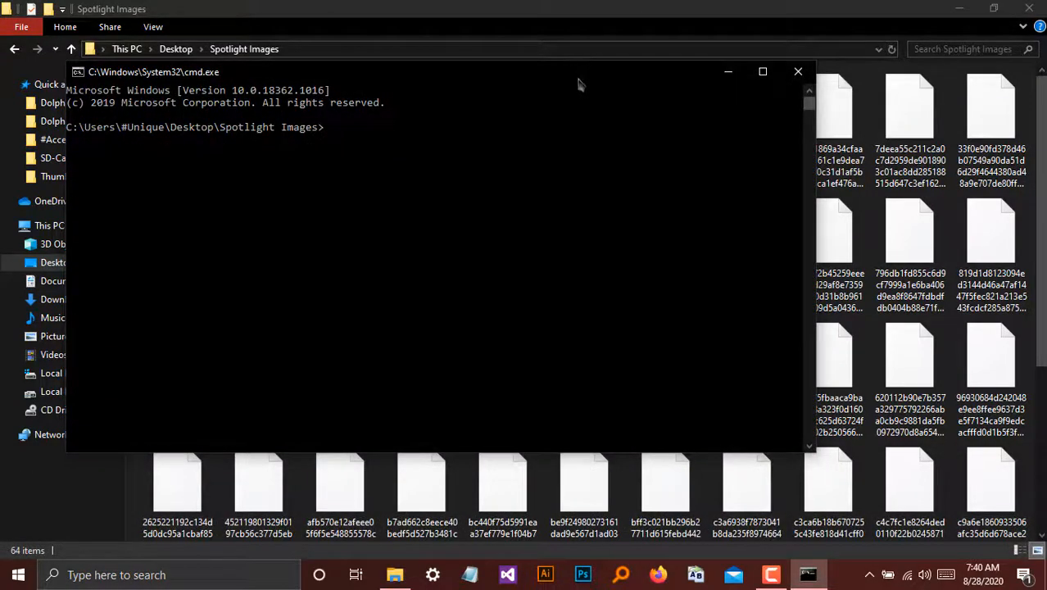
{"action": "left_click_drag", "start_coordinate": [578, 84], "coordinate": [703, 166]}
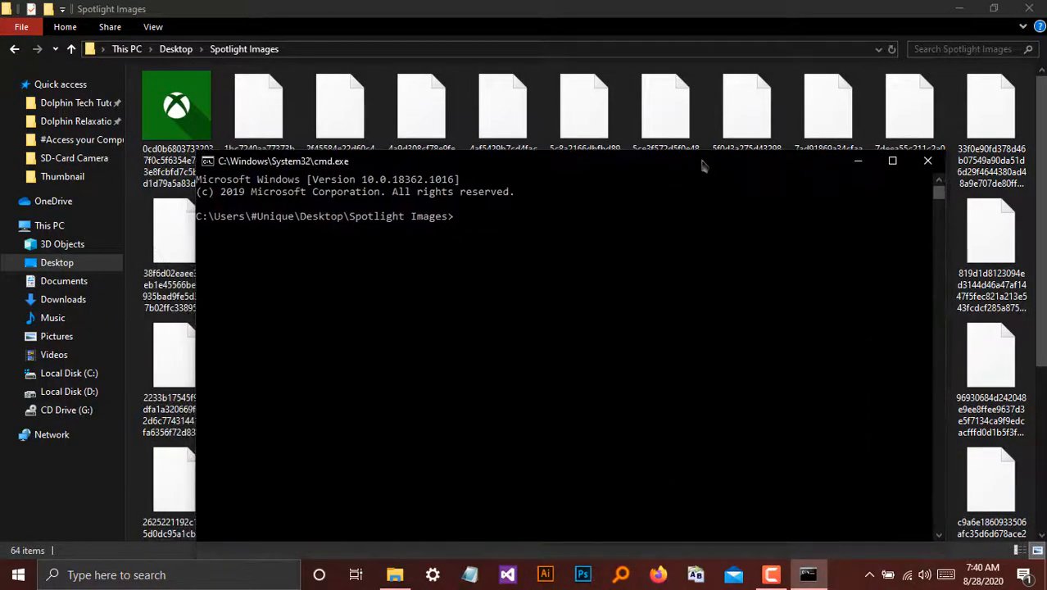
Step: Run "ren * *.jpg" to give every file in the folder the .jpg extension, and close Command Prompt
{"action": "type", "text": "ren * *.jpg"}
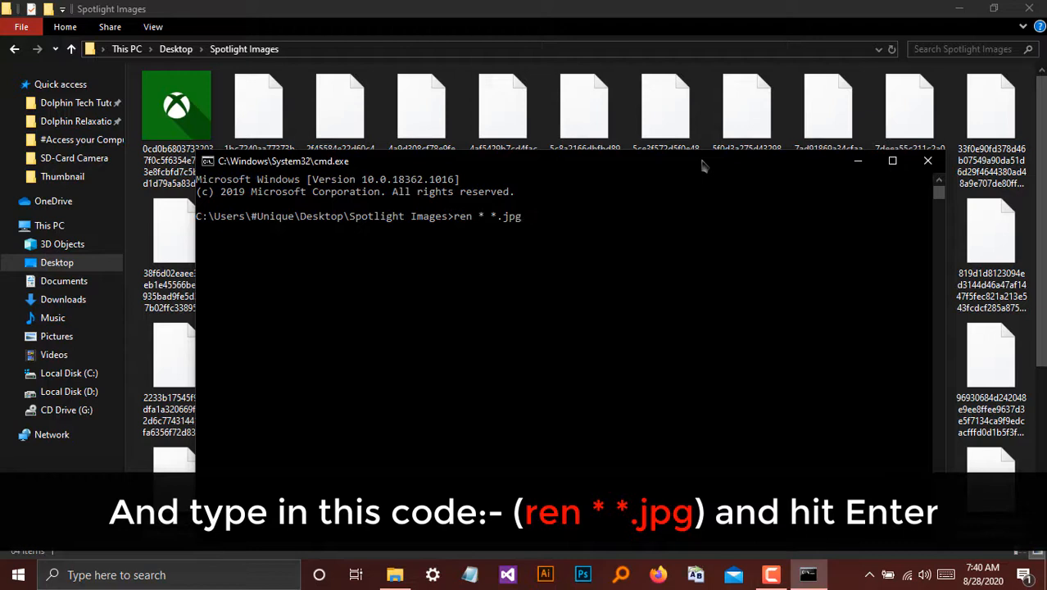
{"action": "left_click_drag", "start_coordinate": [524, 218], "coordinate": [457, 225]}
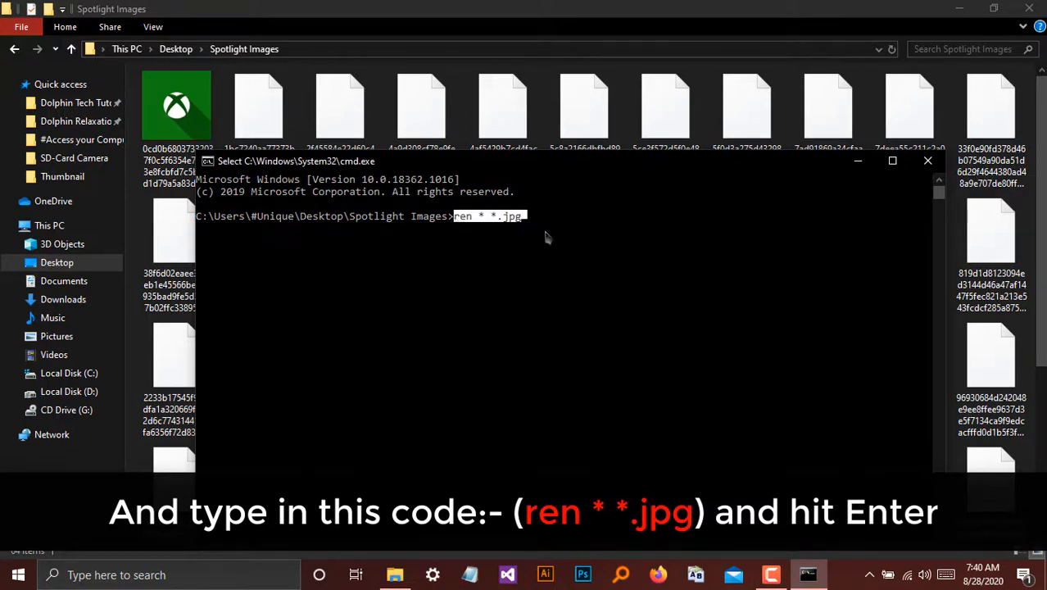
{"action": "key", "text": "Return"}
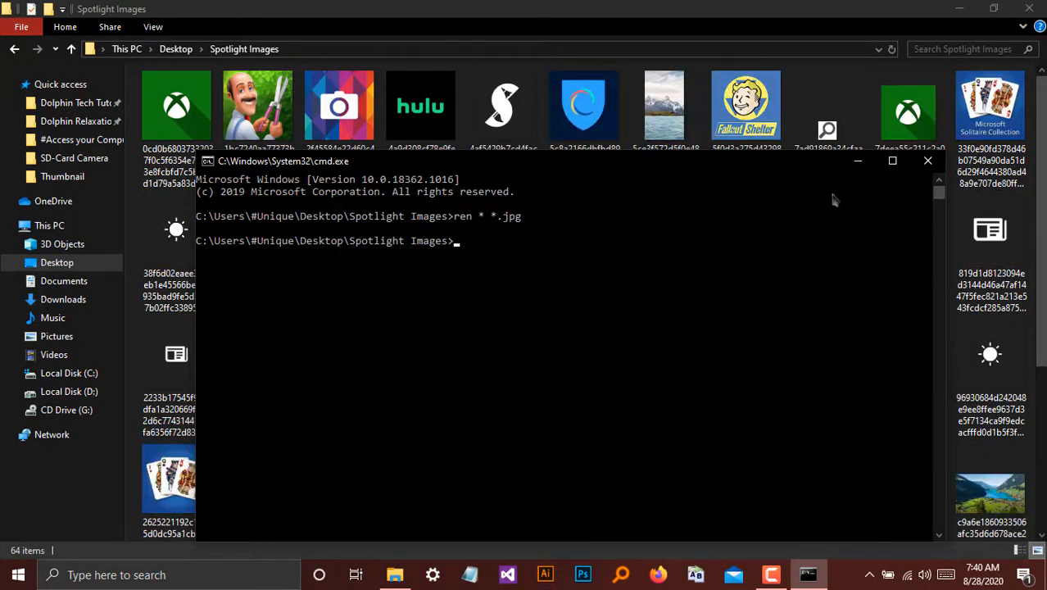
{"action": "left_click", "coordinate": [925, 164]}
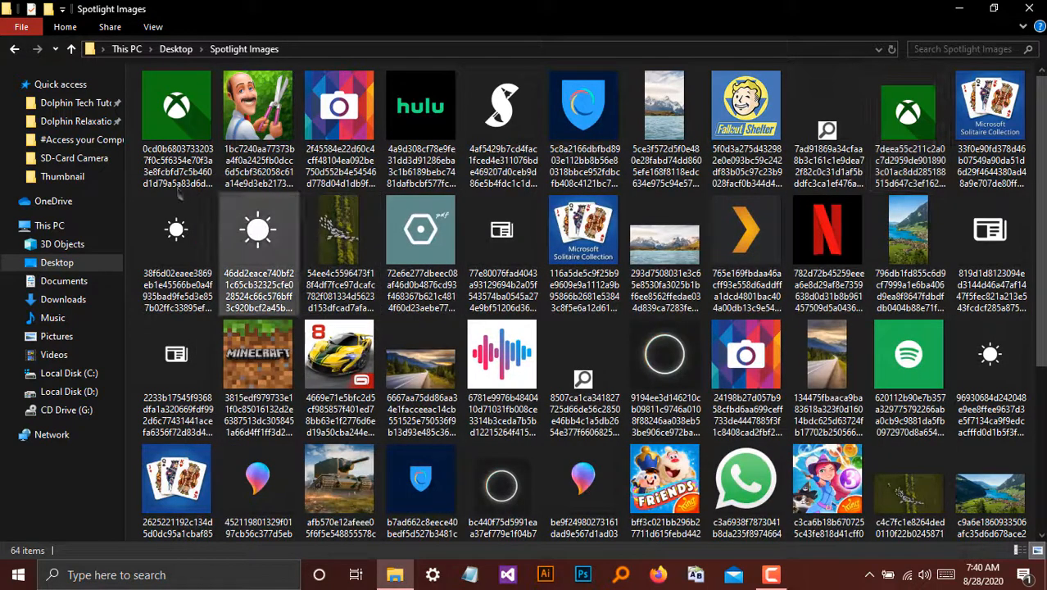
Step: Display the renamed files in the Spotlight Images folder as a list
{"action": "right_click", "coordinate": [129, 208]}
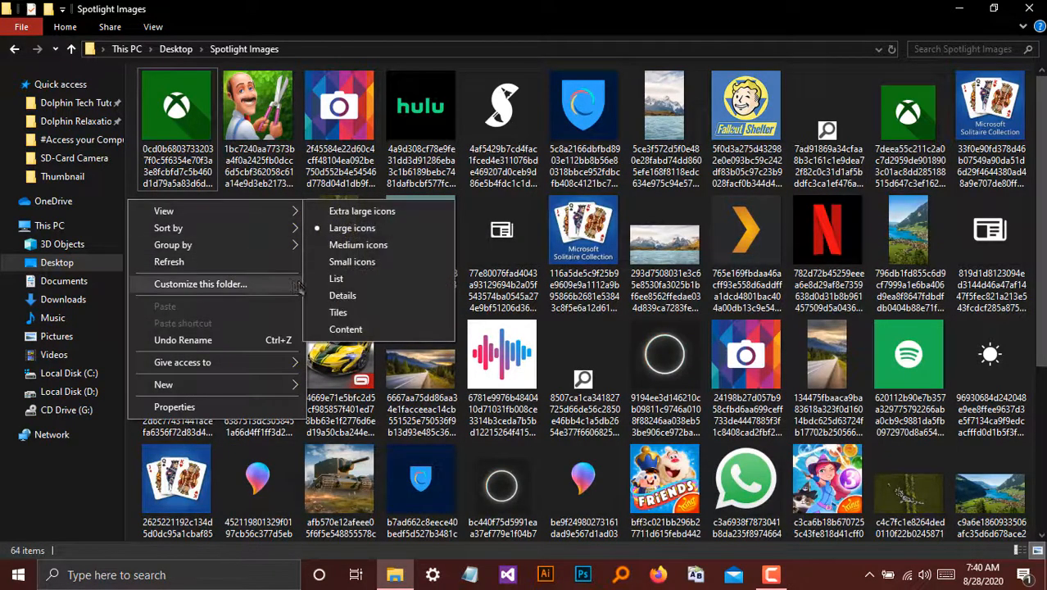
{"action": "left_click", "coordinate": [134, 254]}
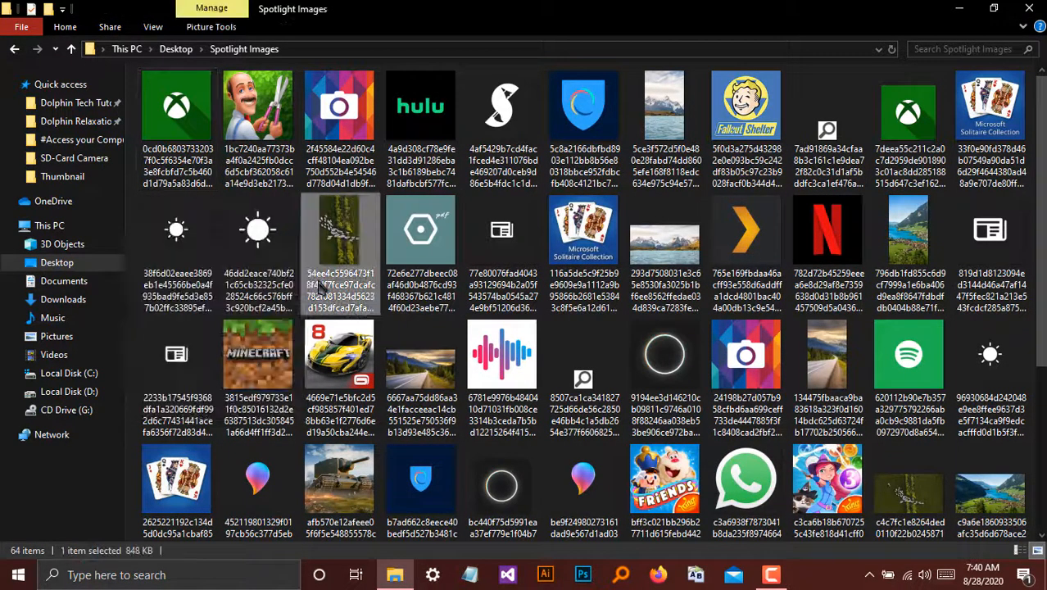
{"action": "right_click", "coordinate": [138, 259]}
{"action": "mouse_move", "coordinate": [171, 263]}
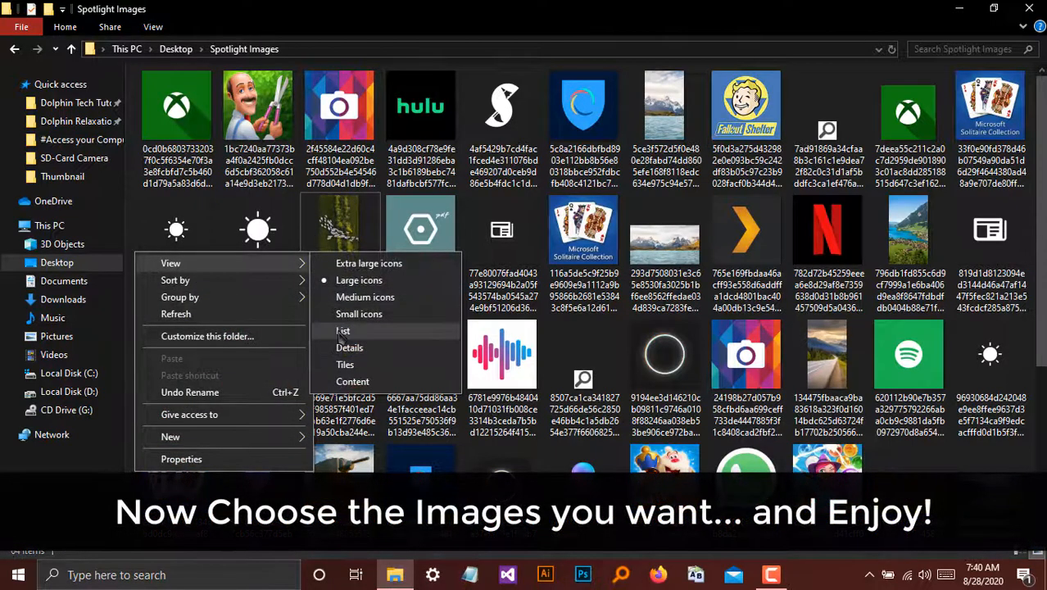
{"action": "left_click", "coordinate": [342, 332]}
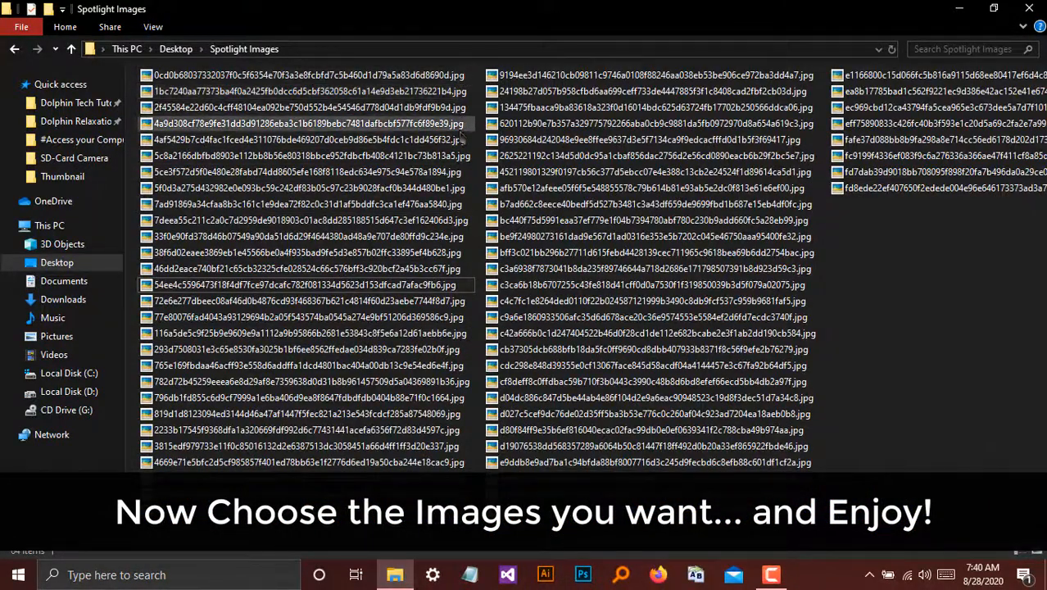
Step: Switch the Spotlight Images folder back to large icons
{"action": "right_click", "coordinate": [895, 267]}
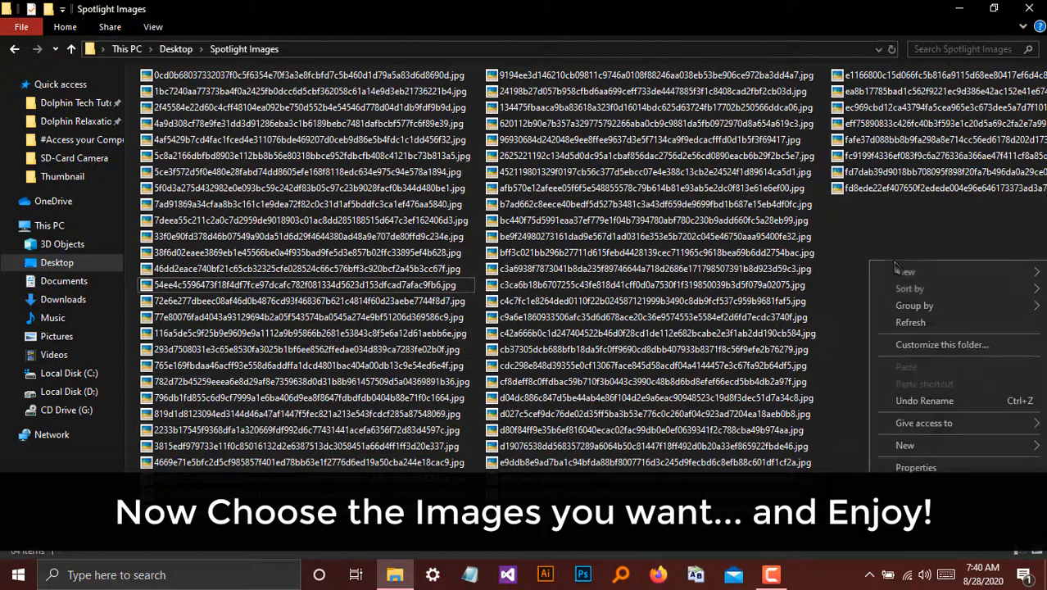
{"action": "mouse_move", "coordinate": [895, 271]}
{"action": "left_click", "coordinate": [763, 287]}
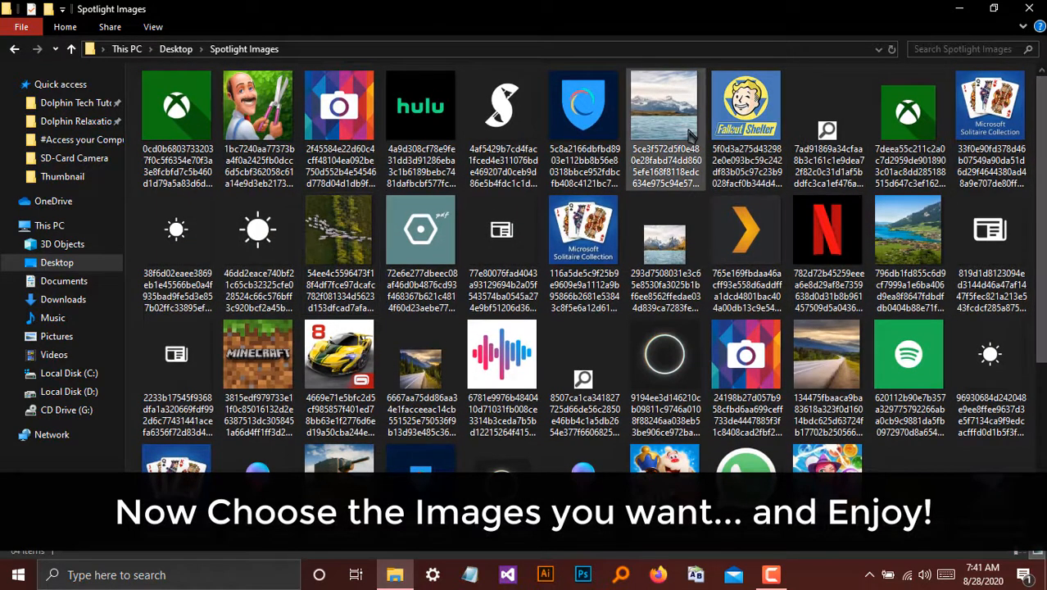
Step: Preview the portrait image of the snowy mountains and lake, and the green lakeside image, closing each one
{"action": "left_click", "coordinate": [691, 135]}
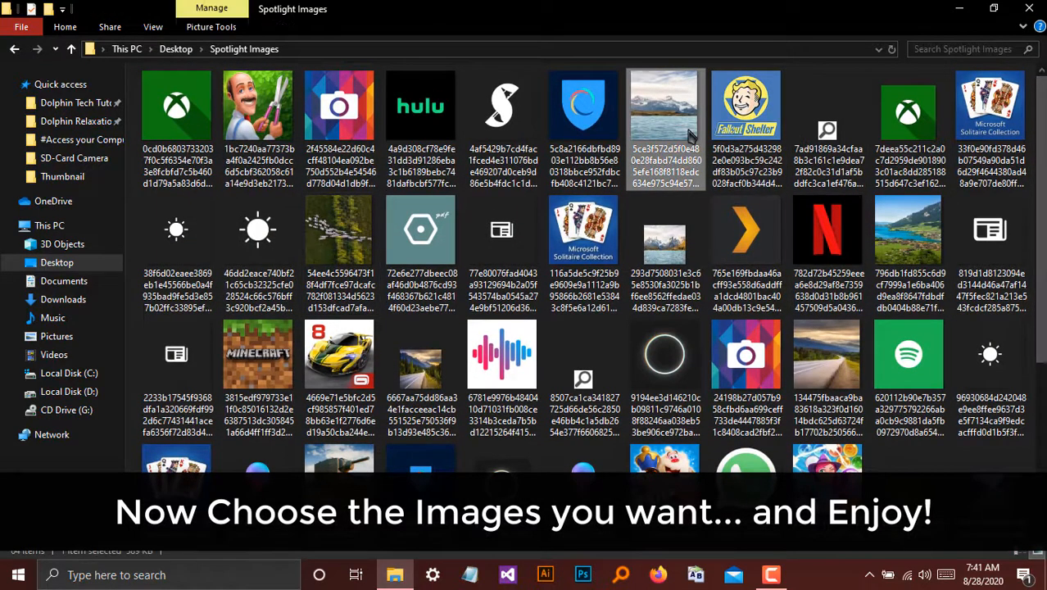
{"action": "double_click", "coordinate": [691, 135]}
{"action": "left_click", "coordinate": [1038, 5]}
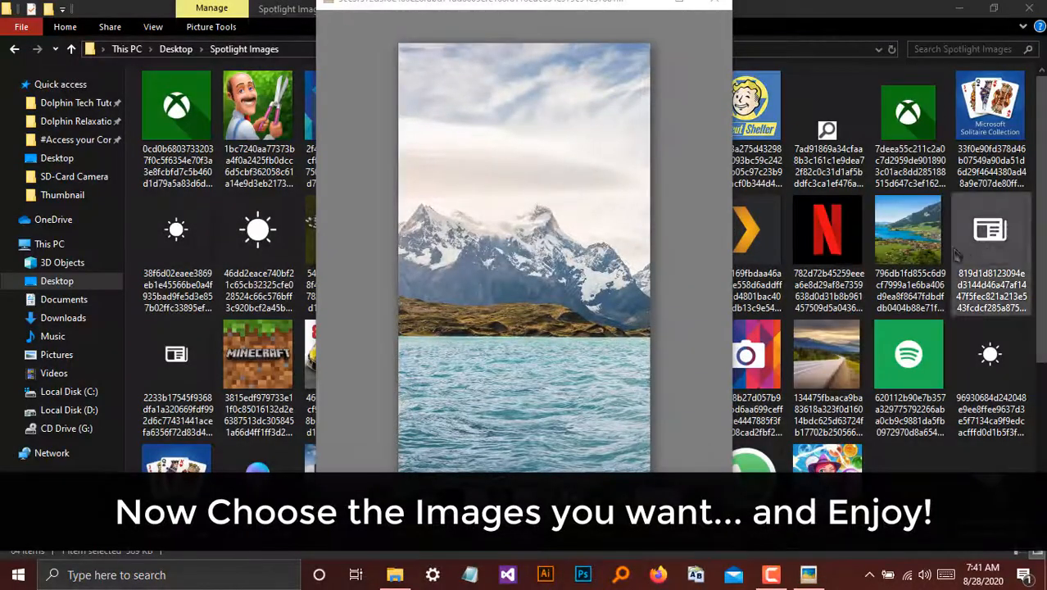
{"action": "left_click", "coordinate": [720, 4]}
{"action": "double_click", "coordinate": [918, 221]}
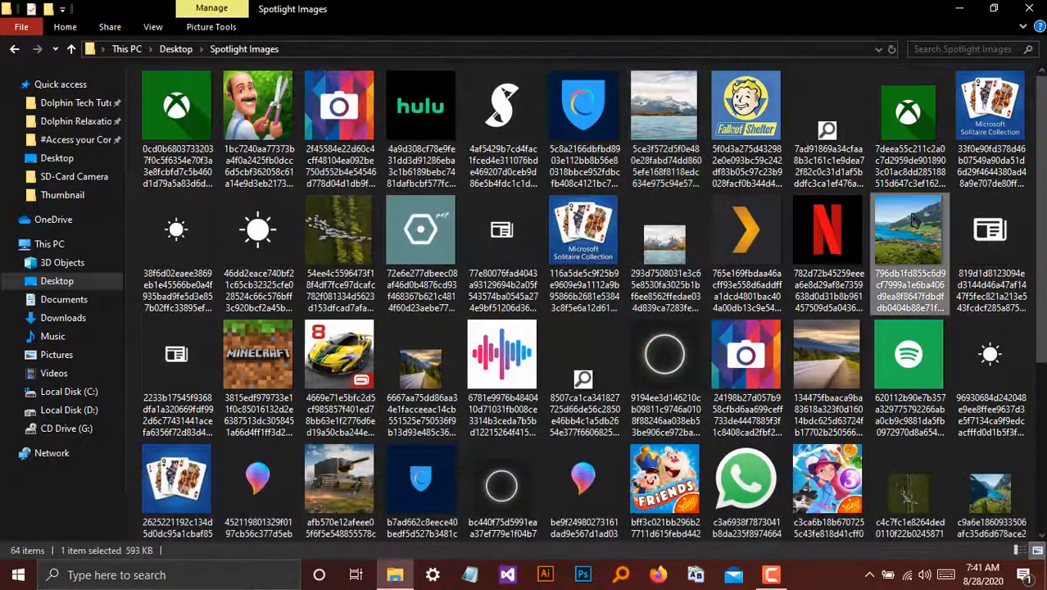
{"action": "left_click", "coordinate": [1035, 11]}
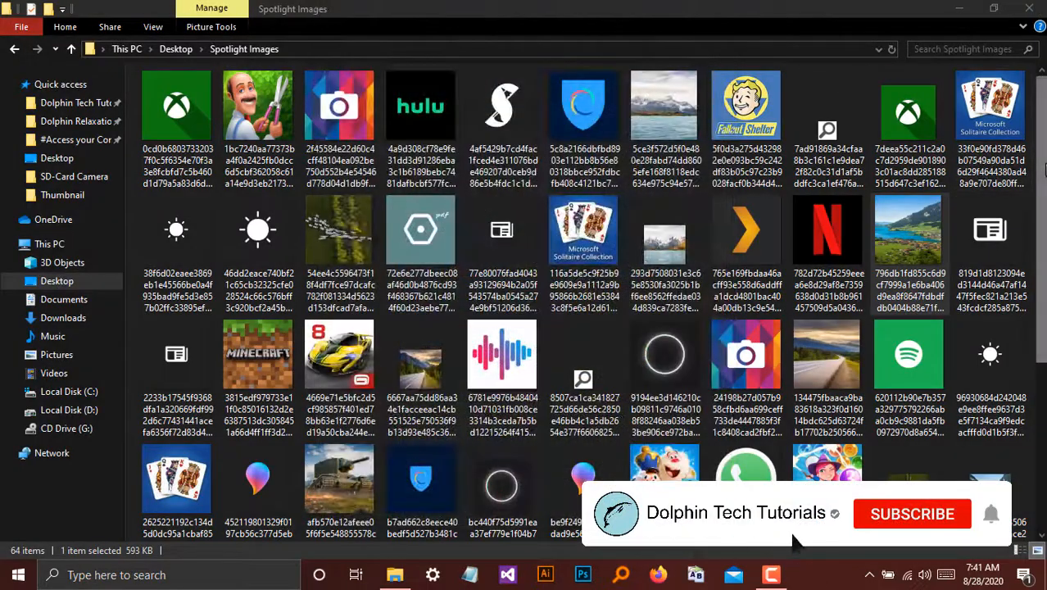
Step: Look through the remaining thumbnails and preview the landscape image of the snowy mountain valley, closing it again
{"action": "scroll", "coordinate": [908, 524], "scroll_direction": "down", "scroll_amount": 3}
{"action": "scroll", "coordinate": [590, 303], "scroll_direction": "down", "scroll_amount": 2}
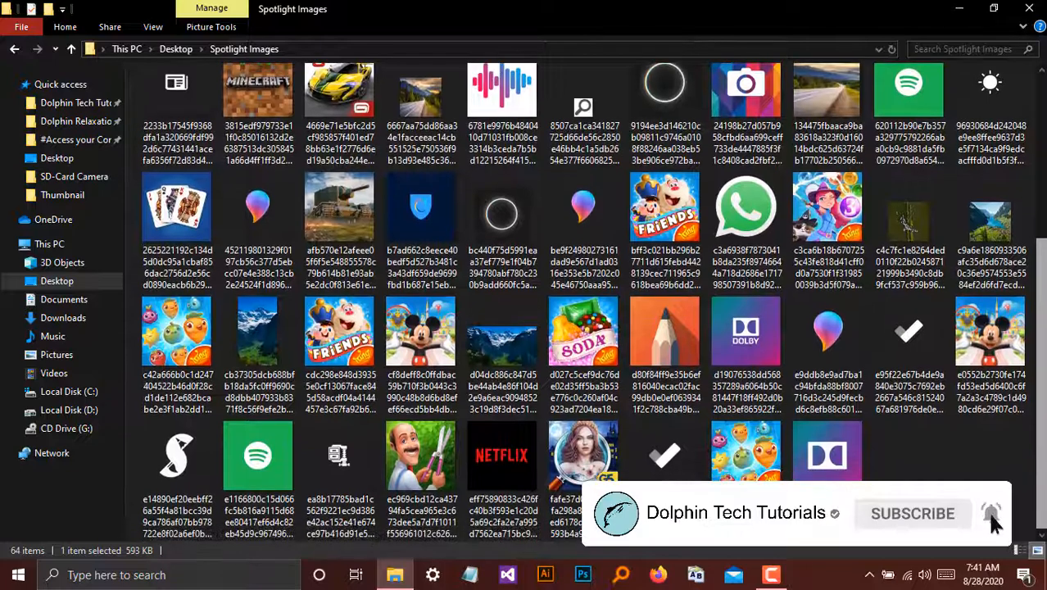
{"action": "scroll", "coordinate": [518, 400], "scroll_direction": "up", "scroll_amount": 1}
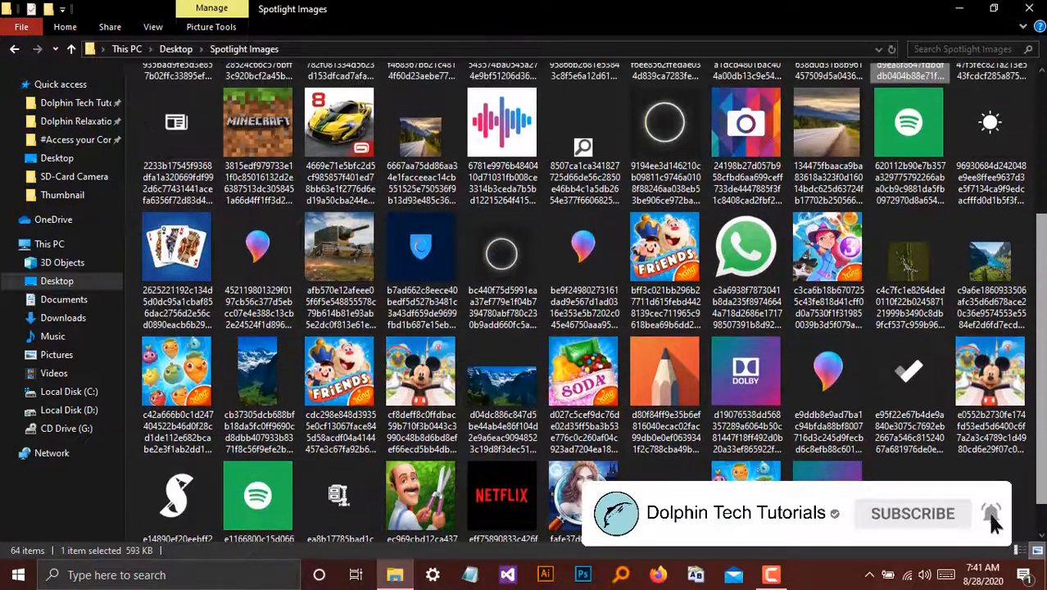
{"action": "double_click", "coordinate": [518, 400]}
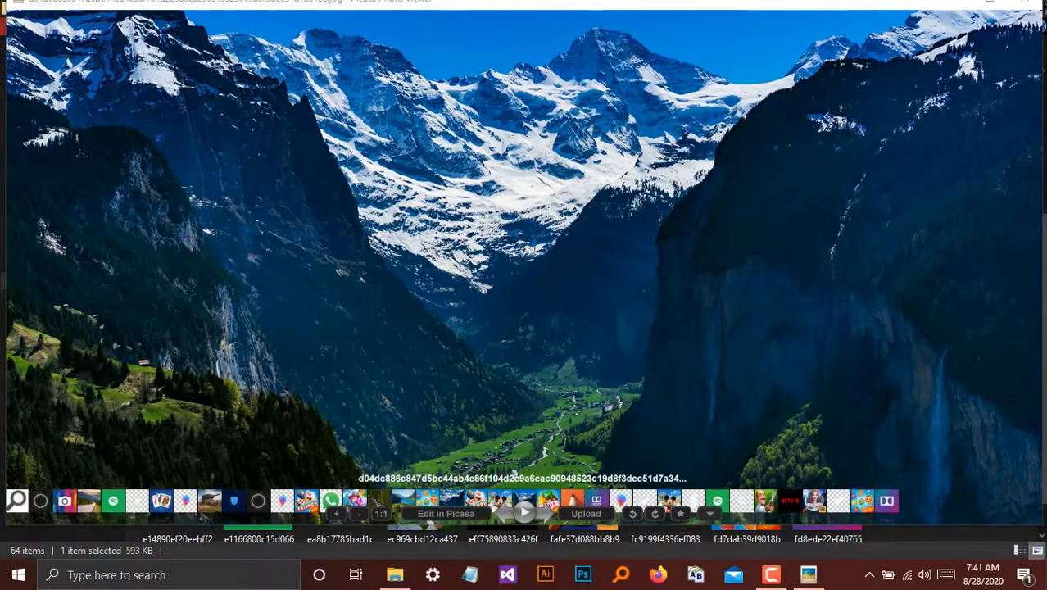
{"action": "left_click", "coordinate": [1034, 7]}
{"action": "scroll", "coordinate": [594, 303], "scroll_direction": "up", "scroll_amount": 3}
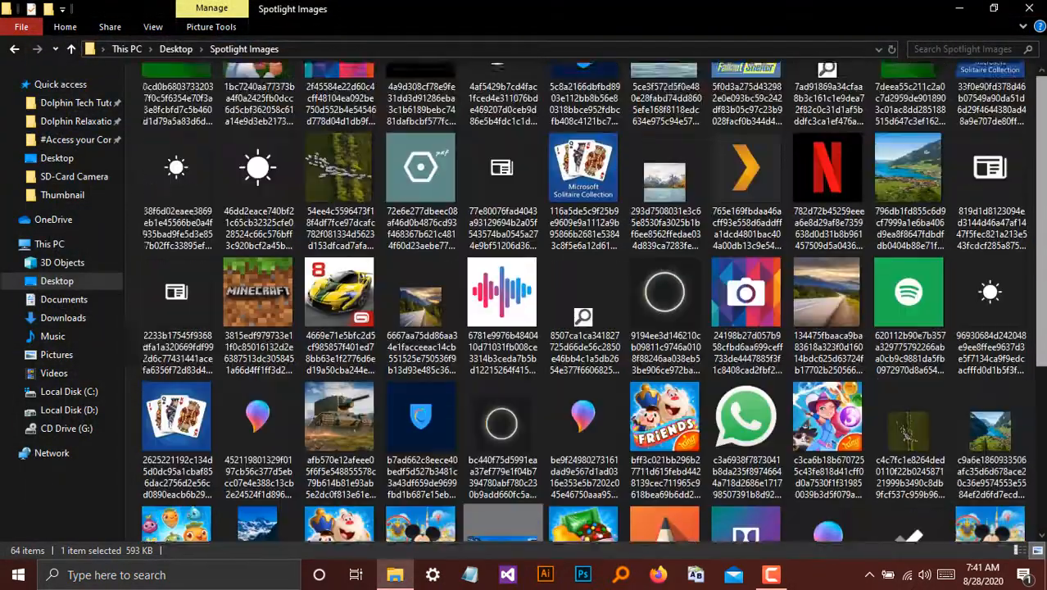
{"action": "scroll", "coordinate": [593, 303], "scroll_direction": "up", "scroll_amount": 2}
Step: Restore the Spotlight Images window to its smaller size, close it and refresh the desktop
{"action": "left_click", "coordinate": [994, 8]}
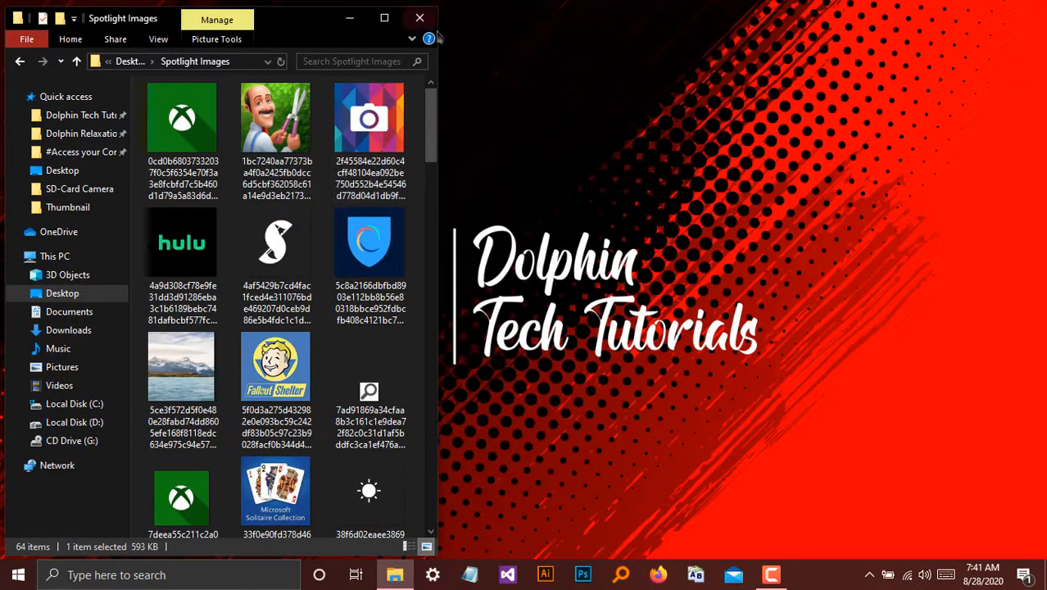
{"action": "left_click", "coordinate": [430, 25]}
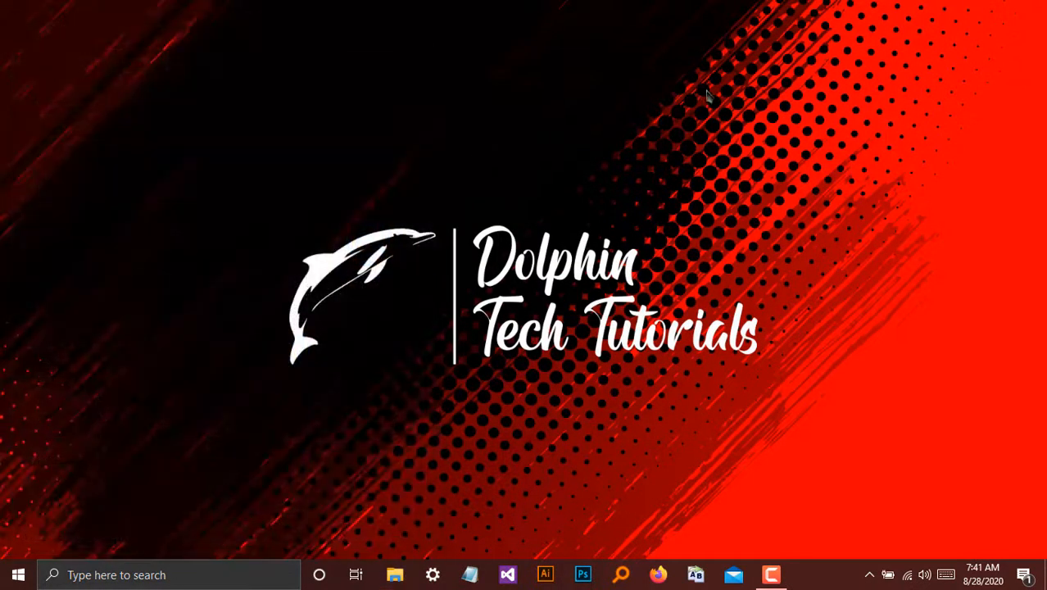
{"action": "right_click", "coordinate": [845, 152]}
{"action": "left_click", "coordinate": [881, 194]}
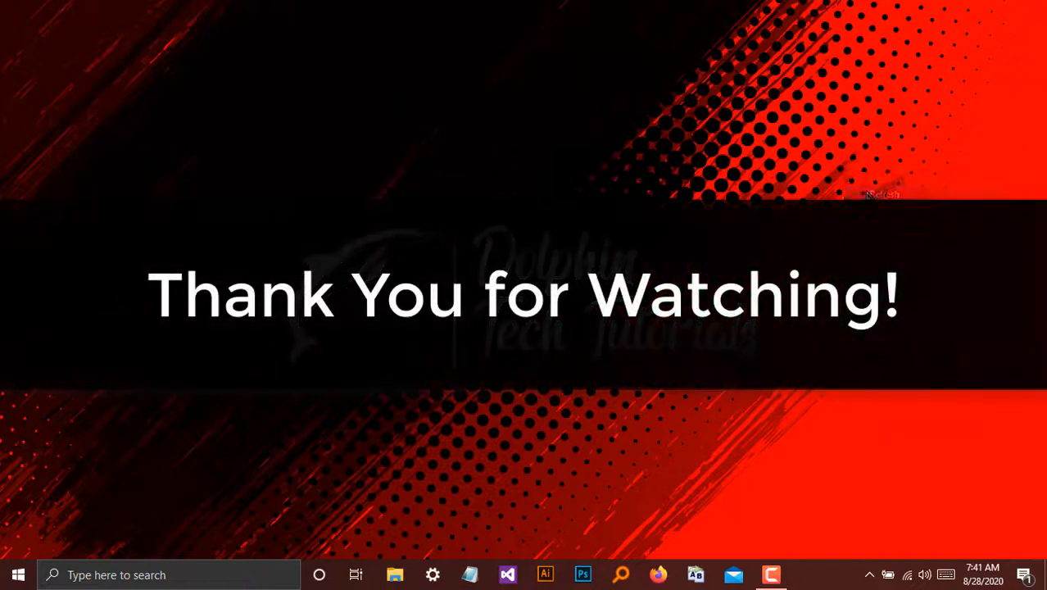